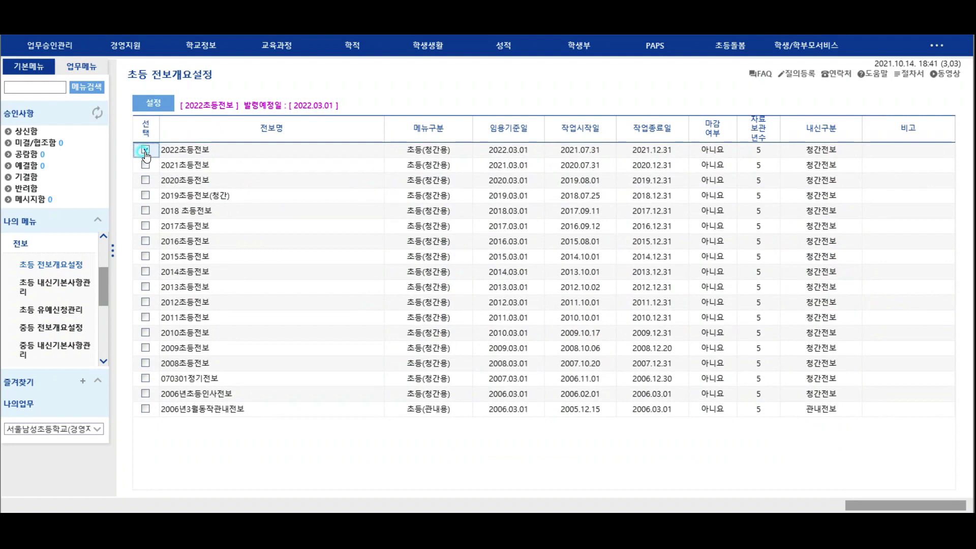
- Apply 2022초등전보 as the transfer outline and start a new registration in 초등 내신기본사항관리
{"action": "left_click", "coordinate": [158, 104]}
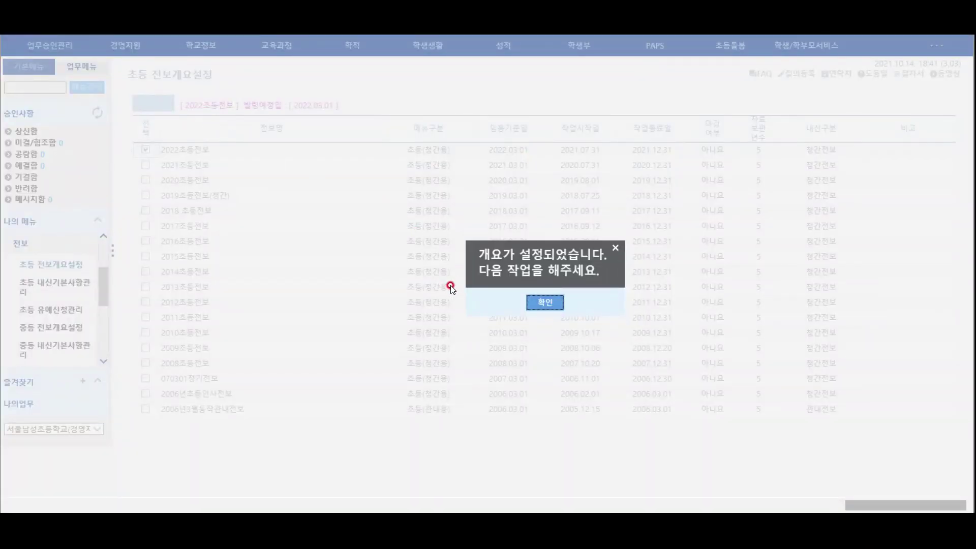
{"action": "left_click", "coordinate": [545, 303]}
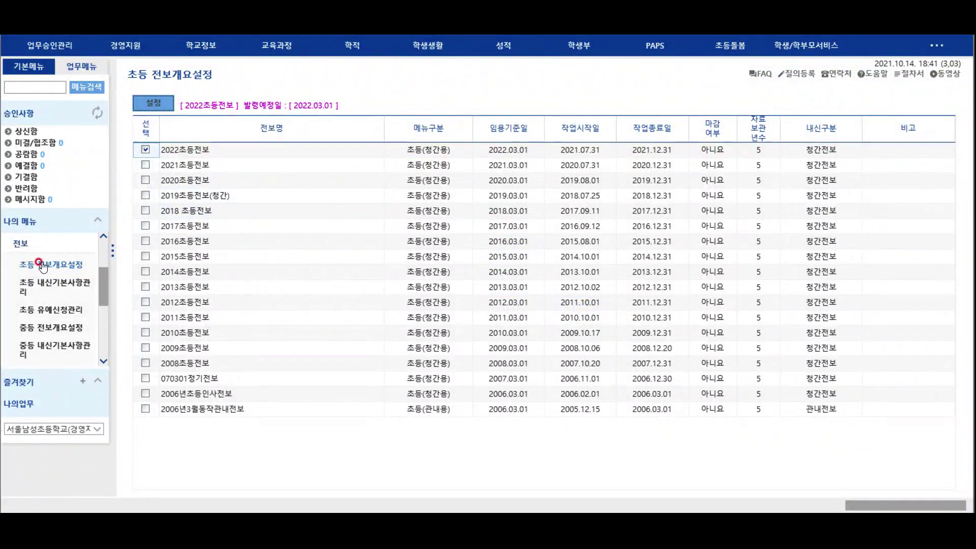
{"action": "left_click", "coordinate": [49, 285]}
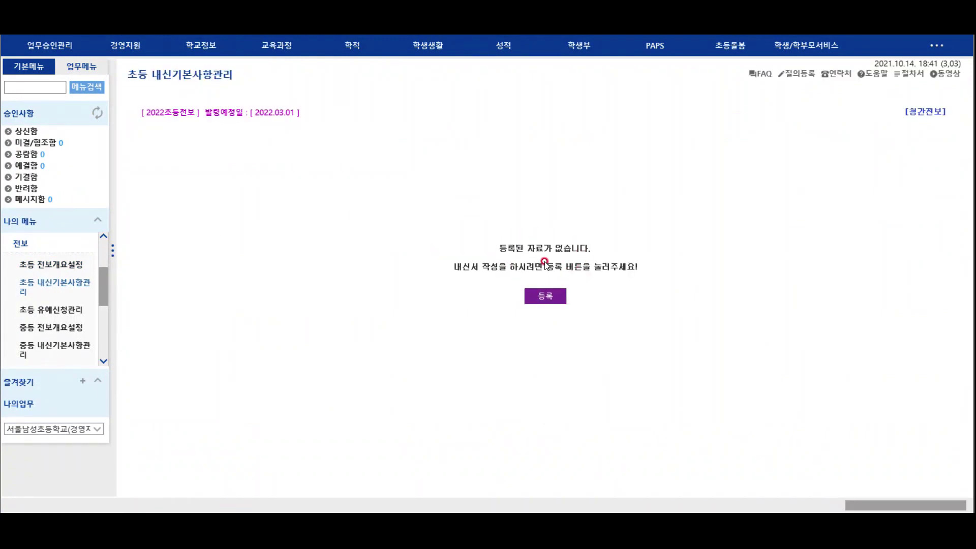
{"action": "left_click", "coordinate": [545, 300]}
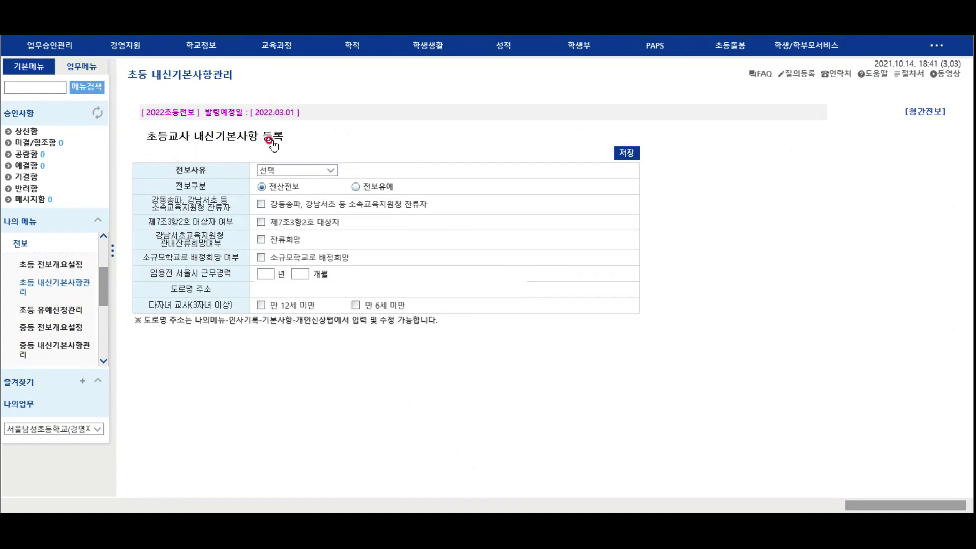
- Set the transfer reason (전보사유) to 정기전보 and mark the teacher as 제7조3항2호 대상자
{"action": "left_click", "coordinate": [336, 172]}
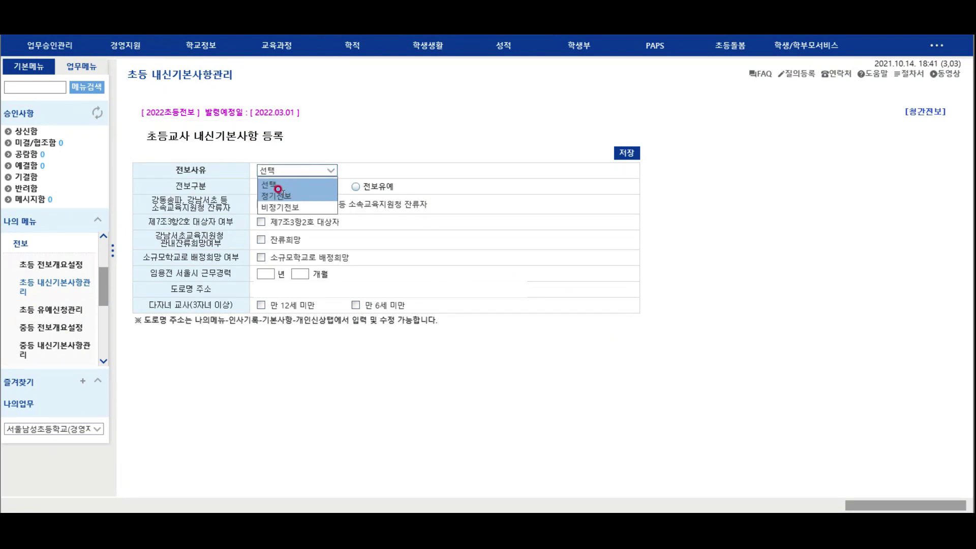
{"action": "left_click", "coordinate": [281, 194]}
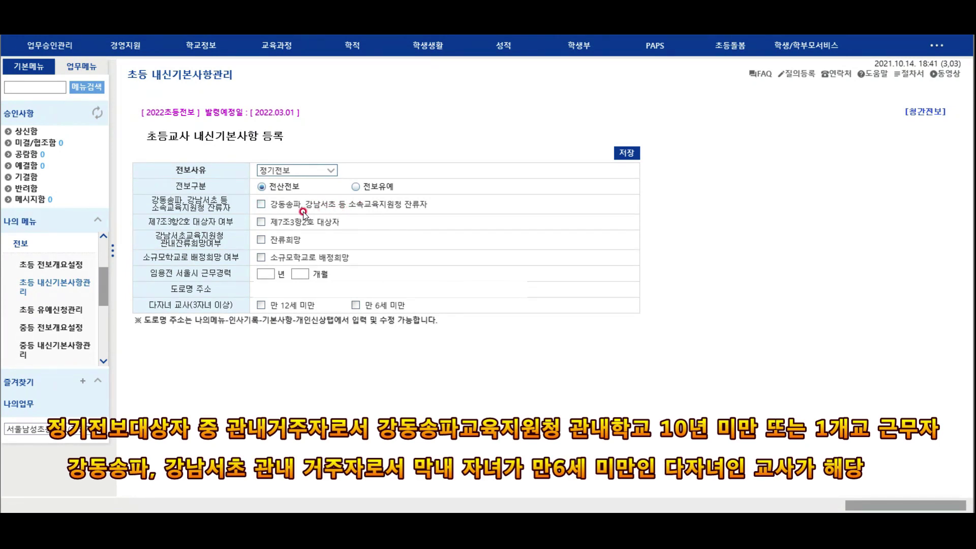
{"action": "left_click", "coordinate": [261, 223]}
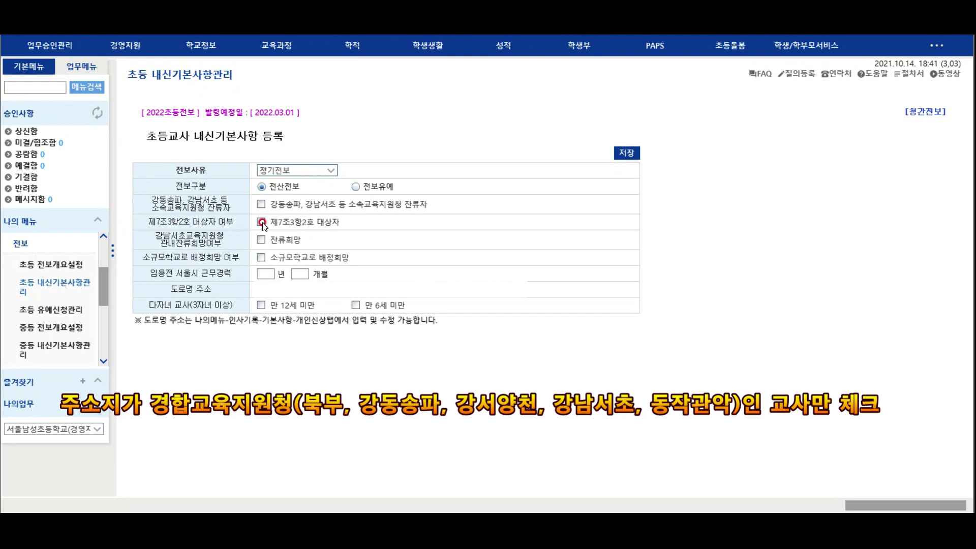
{"action": "left_click", "coordinate": [262, 222]}
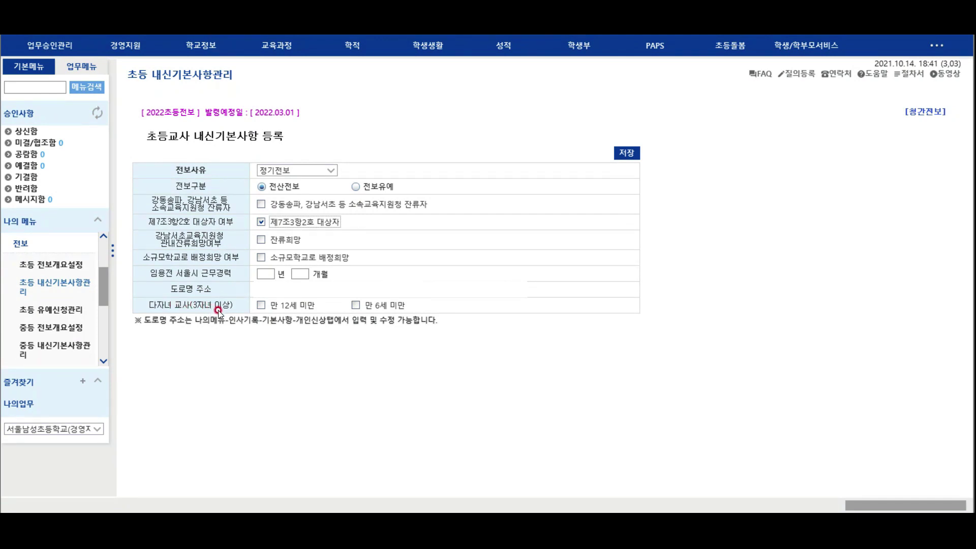
- Mark both 만 6세 미만 and 만 12세 미만 for 다자녀 교사 and save the basic transfer record
{"action": "left_click", "coordinate": [356, 305]}
{"action": "left_click", "coordinate": [627, 154]}
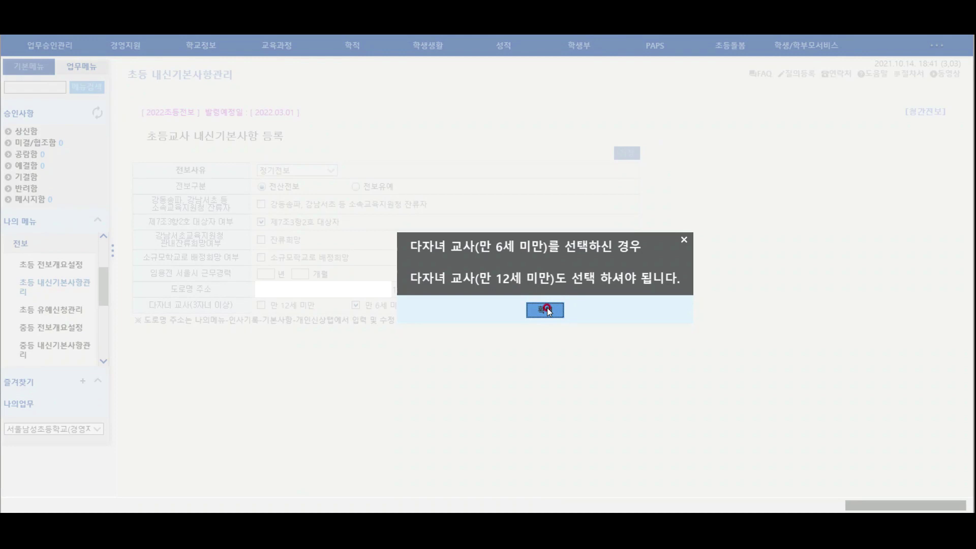
{"action": "left_click", "coordinate": [547, 307]}
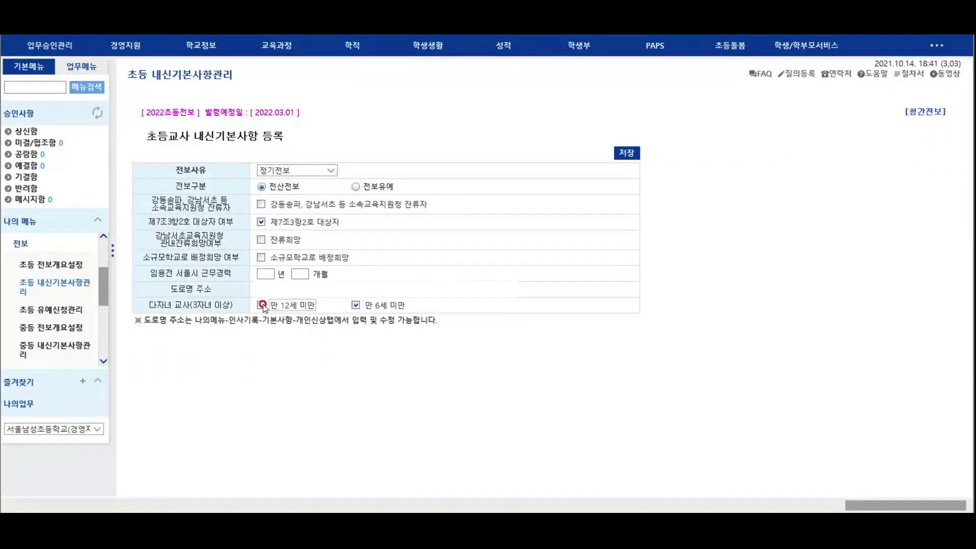
{"action": "left_click", "coordinate": [629, 153]}
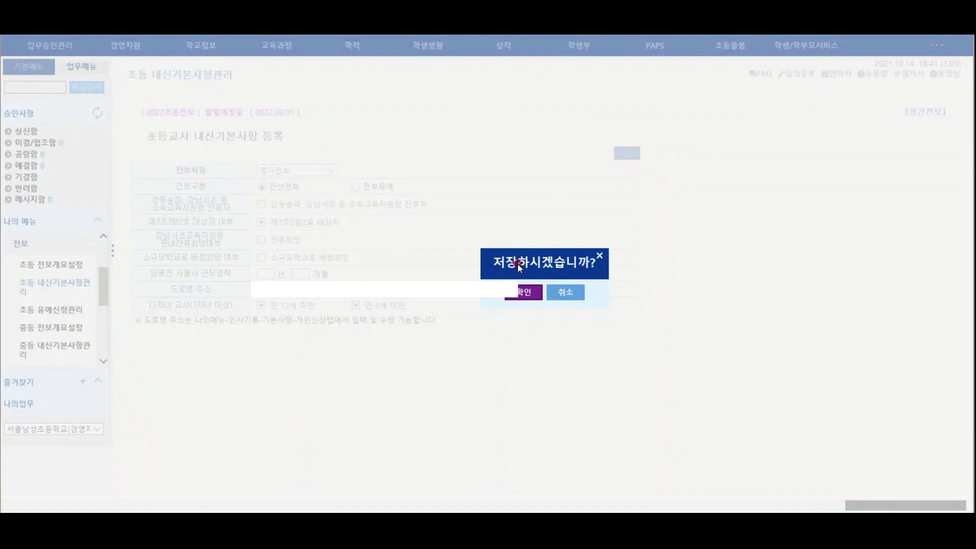
{"action": "left_click", "coordinate": [523, 288]}
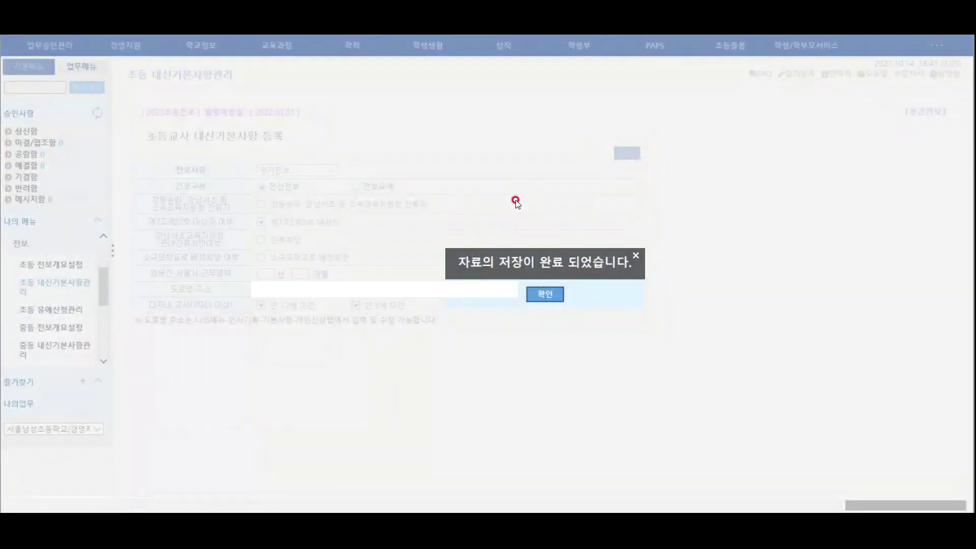
{"action": "left_click", "coordinate": [545, 295]}
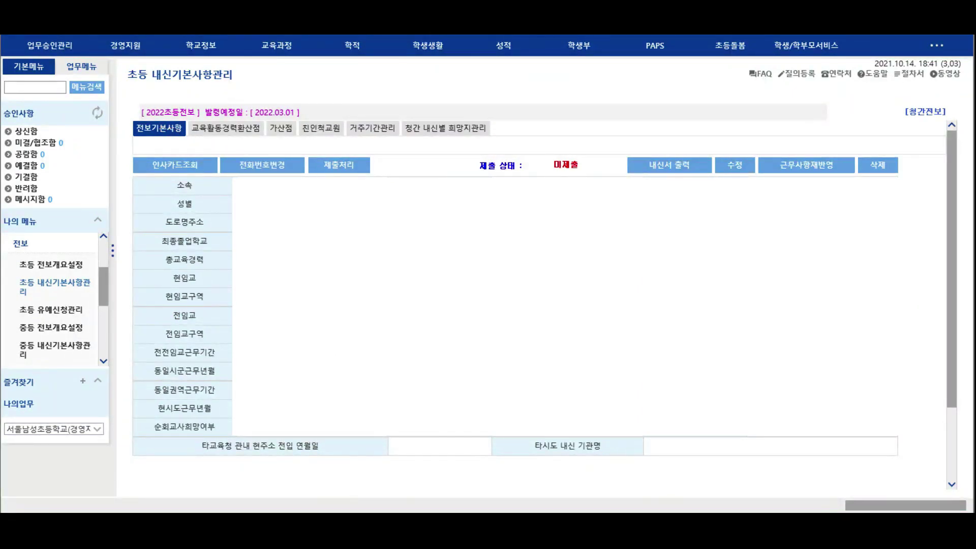
- Open the registration form for 교육활동경력환산점 with its list of 보직교사 career entries
{"action": "left_click", "coordinate": [226, 130]}
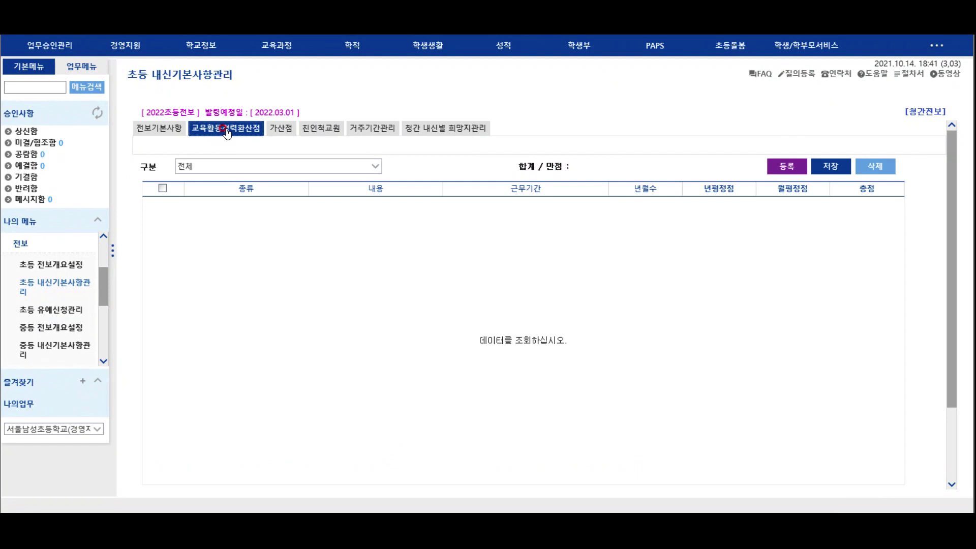
{"action": "left_click", "coordinate": [778, 171]}
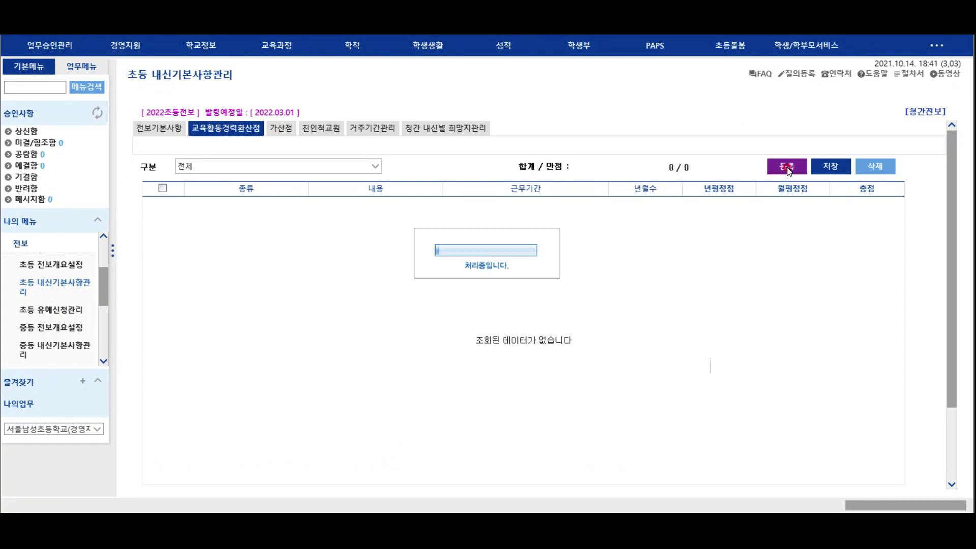
{"action": "left_click", "coordinate": [347, 199]}
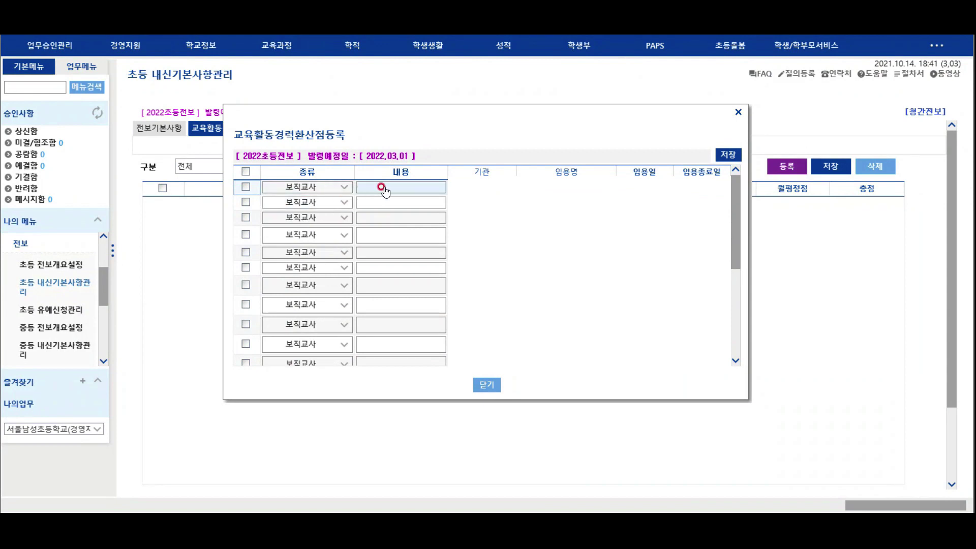
{"action": "left_click", "coordinate": [326, 189]}
{"action": "left_click", "coordinate": [389, 189]}
{"action": "left_click", "coordinate": [326, 216]}
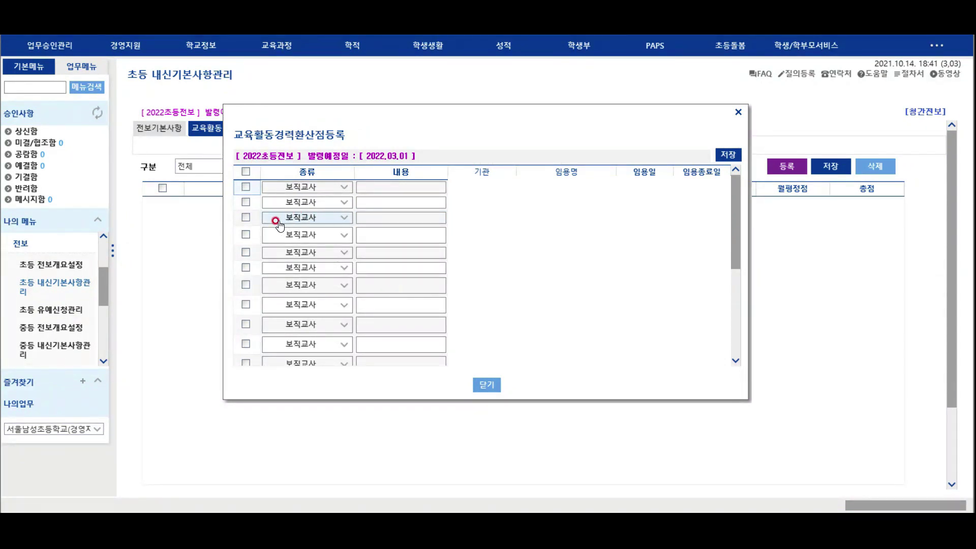
- Select the first five 보직교사 career entries and try to save them as 교육활동경력환산점
{"action": "left_click", "coordinate": [245, 188]}
{"action": "left_click", "coordinate": [246, 203]}
{"action": "left_click", "coordinate": [246, 218]}
{"action": "left_click", "coordinate": [246, 235]}
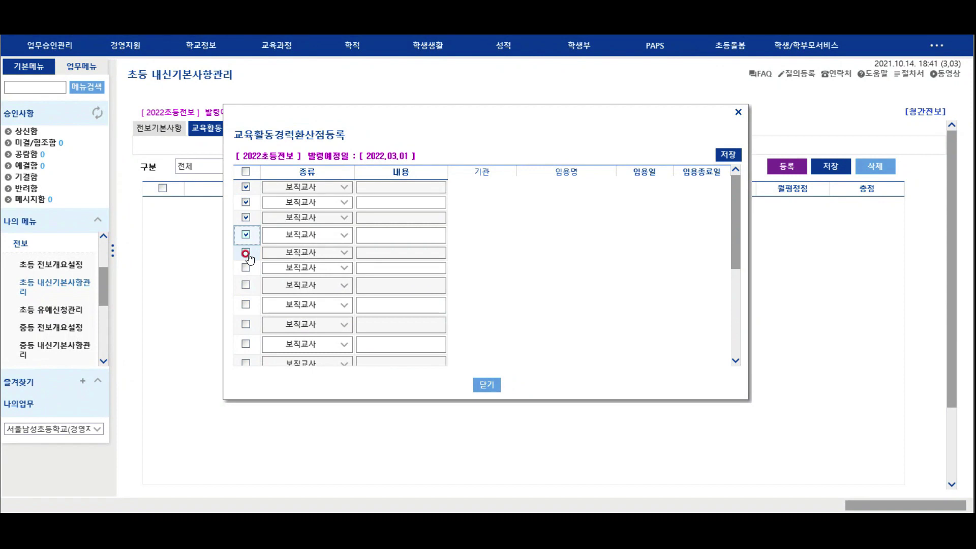
{"action": "left_click", "coordinate": [246, 253]}
{"action": "left_click", "coordinate": [728, 154]}
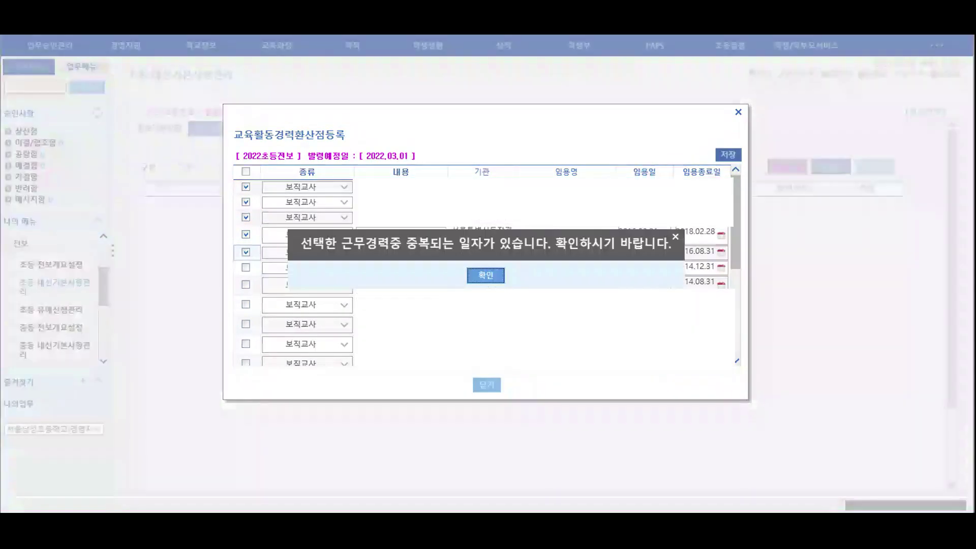
{"action": "left_click", "coordinate": [486, 275]}
- Exclude the third career entry from the selection and save the remaining four
{"action": "left_click", "coordinate": [246, 217]}
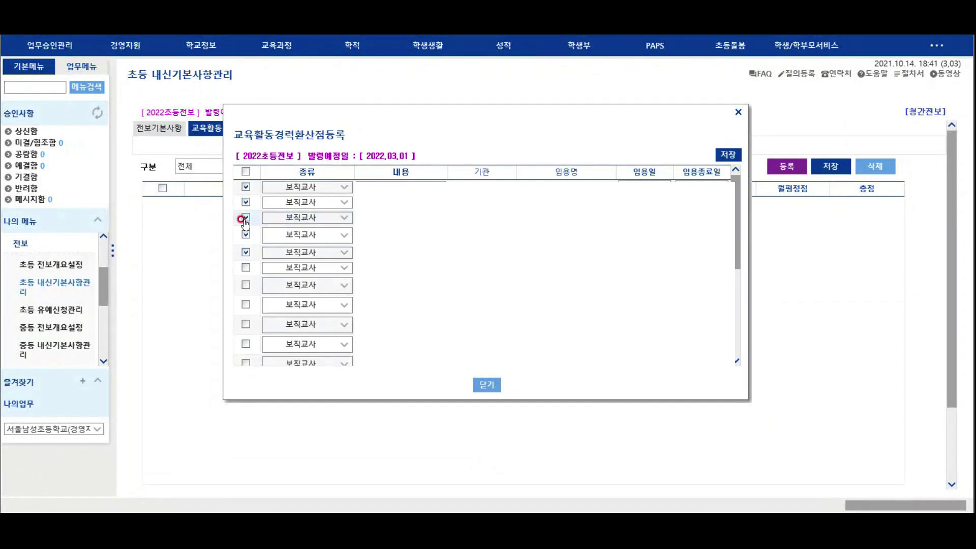
{"action": "left_click", "coordinate": [728, 155]}
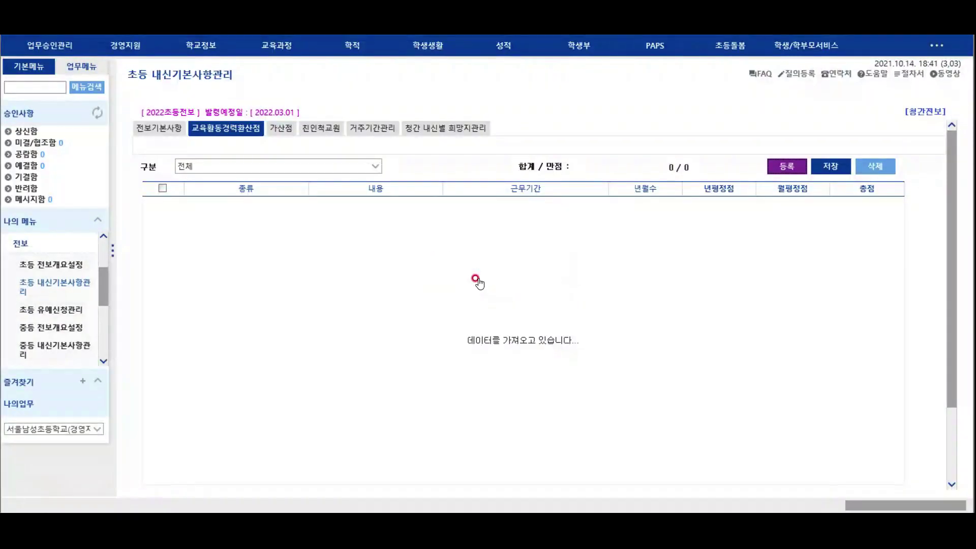
{"action": "left_click", "coordinate": [475, 278]}
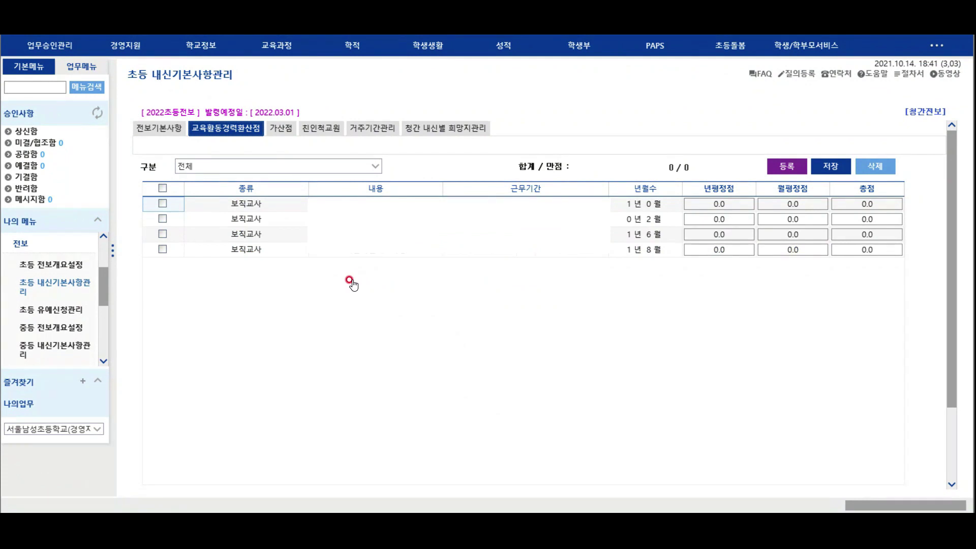
- Start a new teacher bonus point (가산점) entry with the category 장애인부양
{"action": "left_click", "coordinate": [282, 129]}
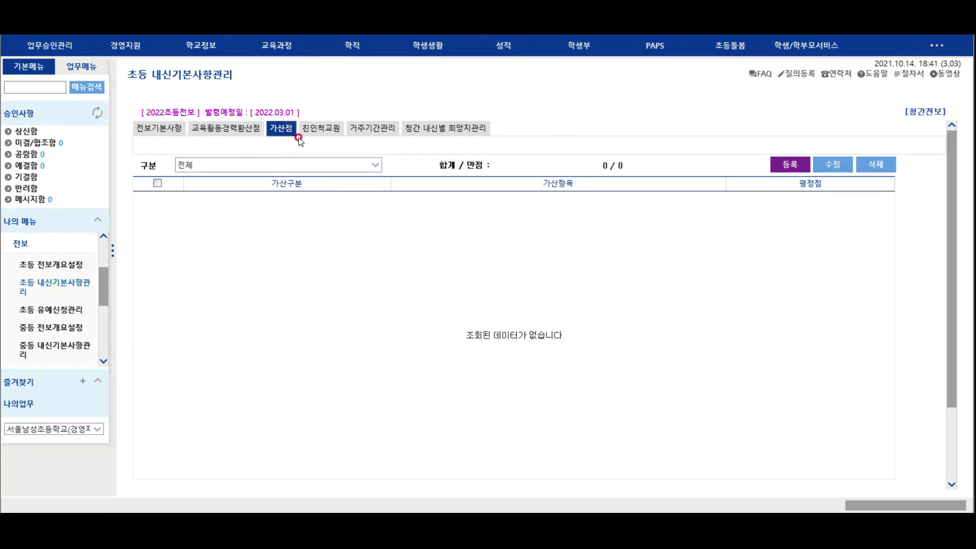
{"action": "left_click", "coordinate": [786, 164]}
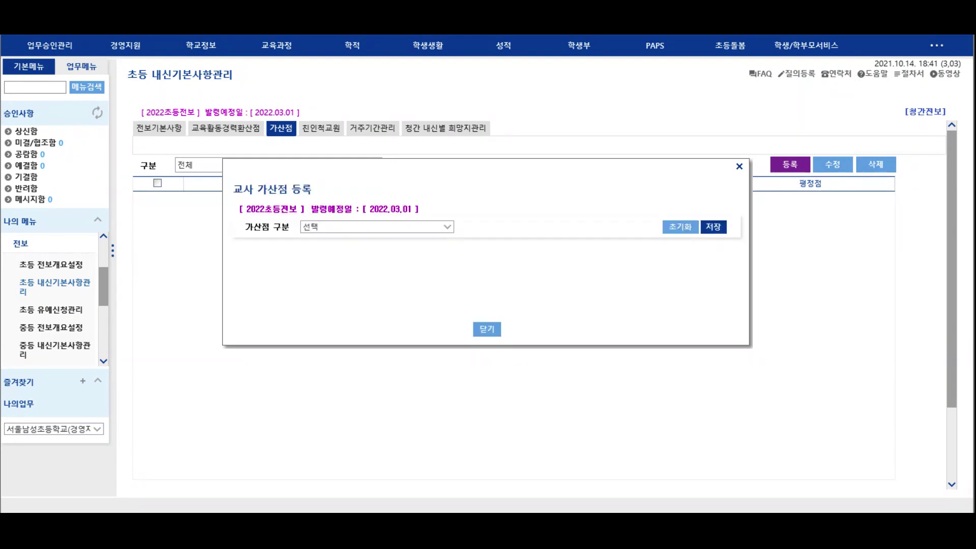
{"action": "left_click", "coordinate": [445, 228]}
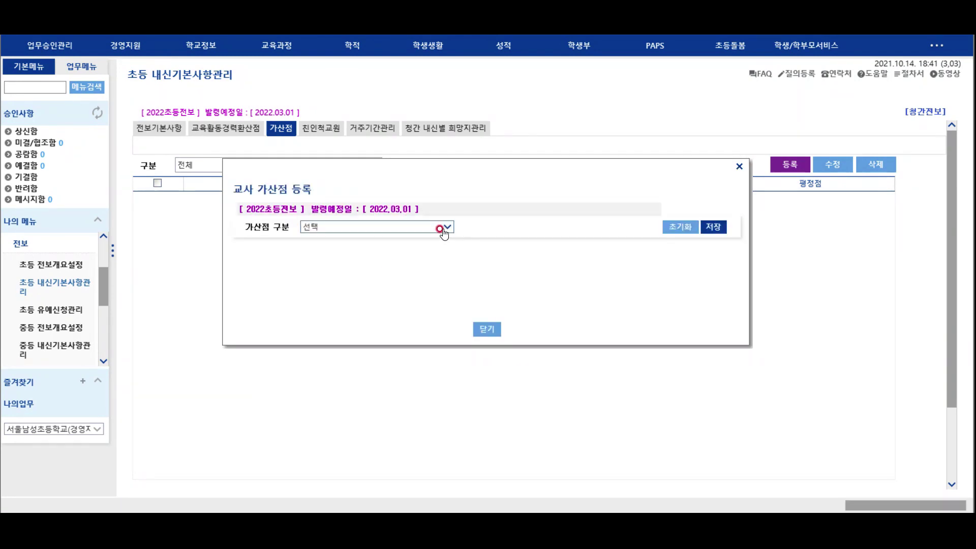
{"action": "left_click", "coordinate": [384, 252]}
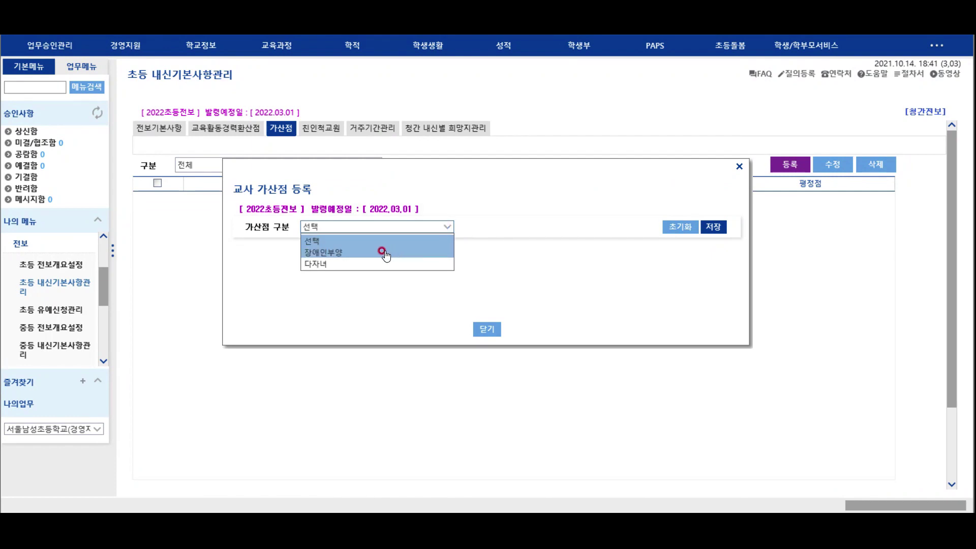
- Set the relationship to 자 and the bonus item to 장애의 정도가 심한 장애인, and save the 장애인부양 entry
{"action": "left_click", "coordinate": [300, 268]}
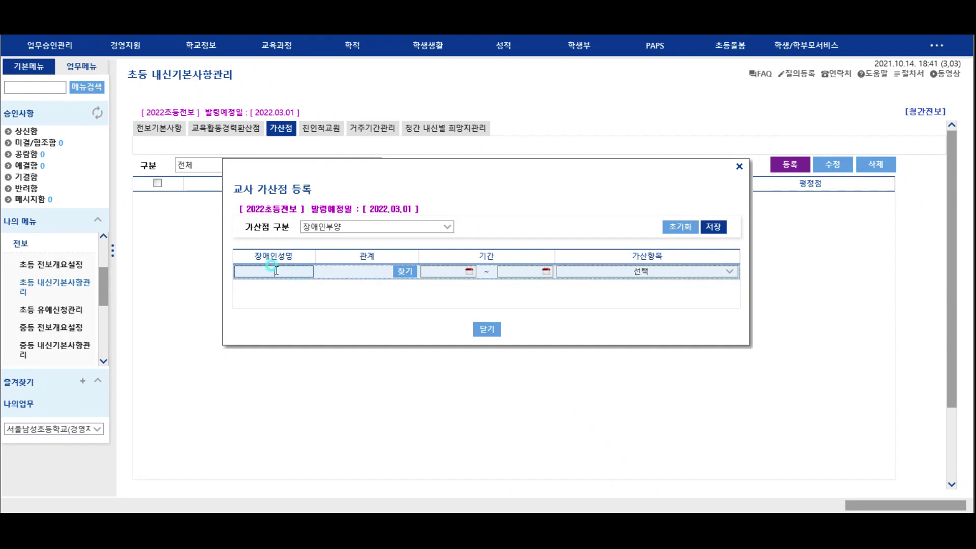
{"action": "left_click", "coordinate": [405, 273]}
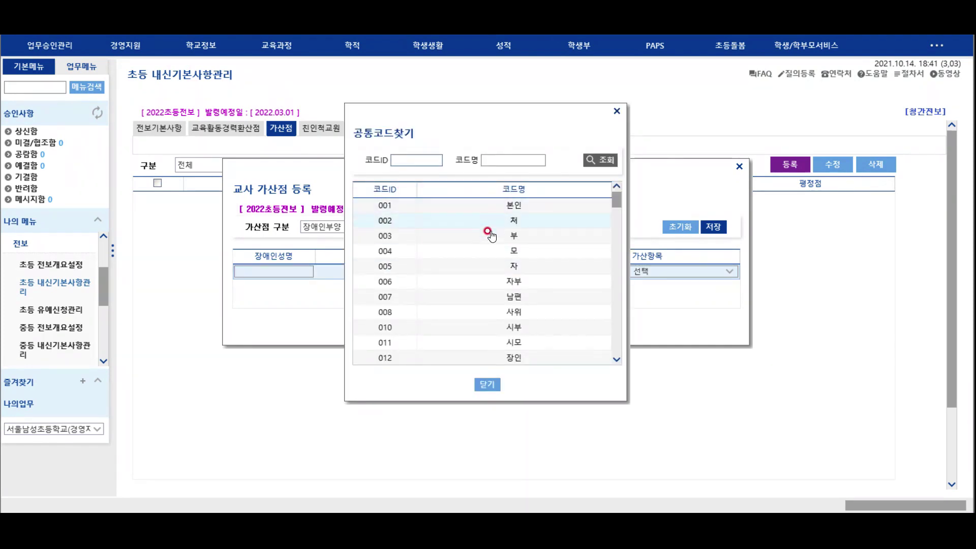
{"action": "double_click", "coordinate": [514, 273]}
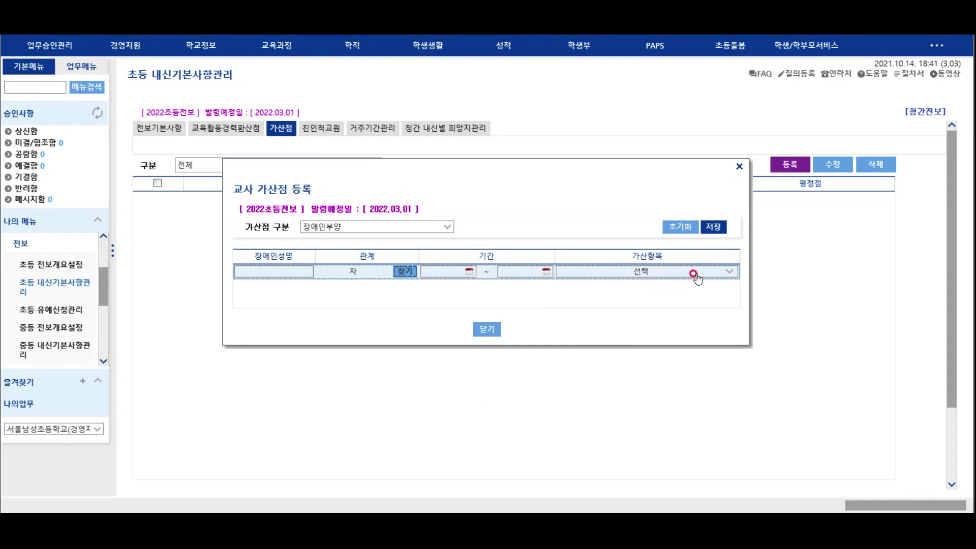
{"action": "left_click", "coordinate": [728, 272]}
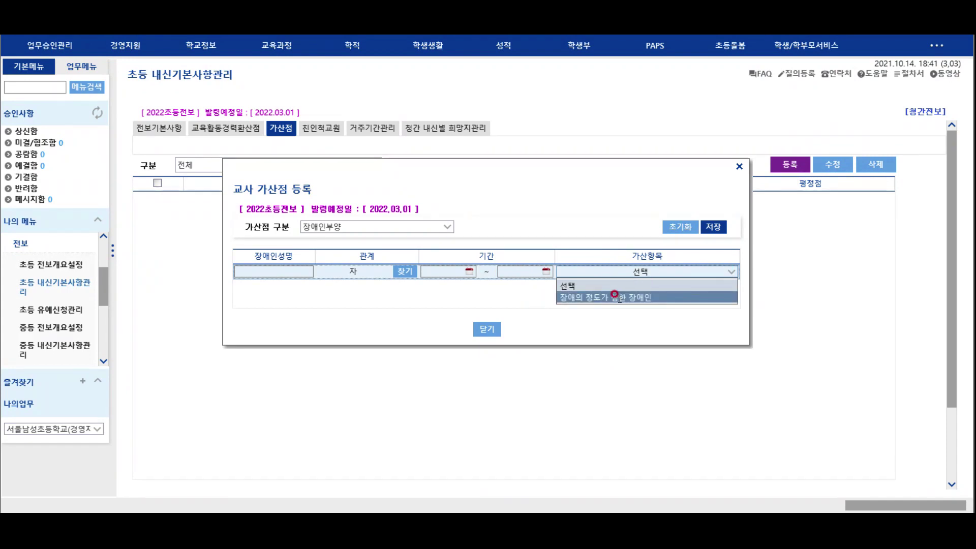
{"action": "left_click", "coordinate": [615, 297]}
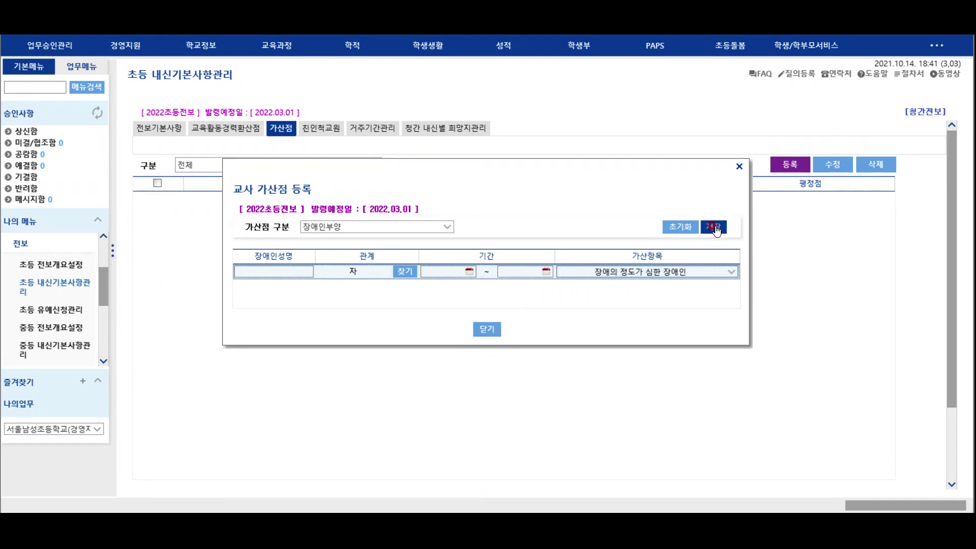
{"action": "left_click", "coordinate": [715, 227]}
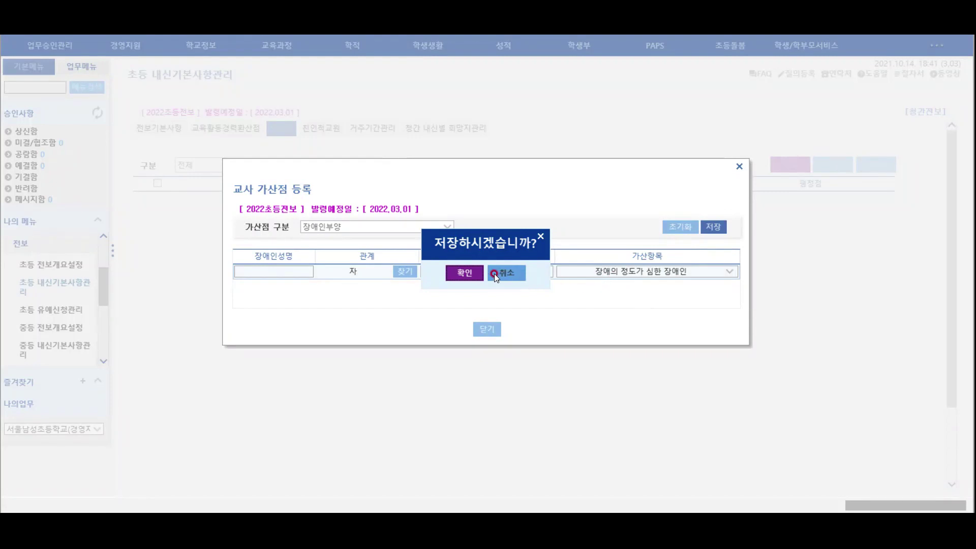
{"action": "left_click", "coordinate": [473, 273]}
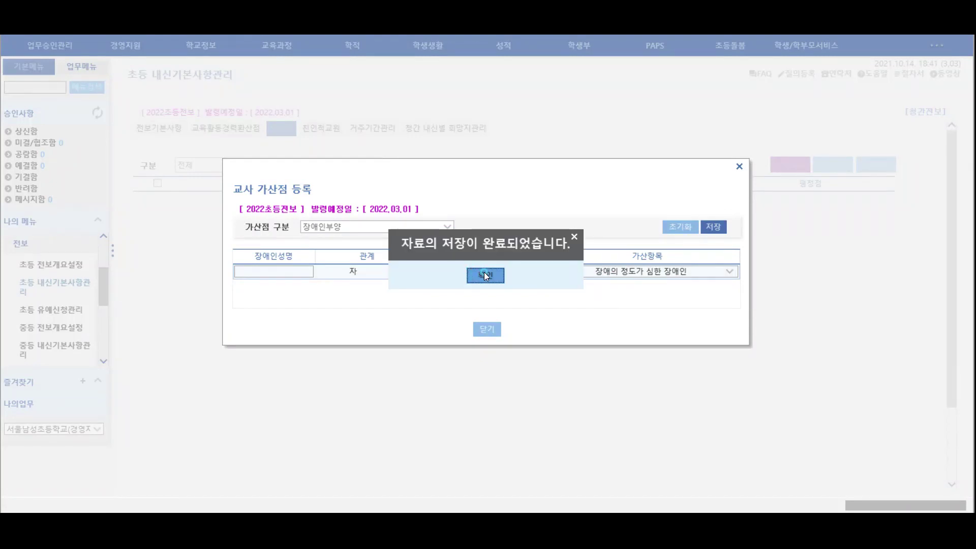
{"action": "left_click", "coordinate": [484, 273]}
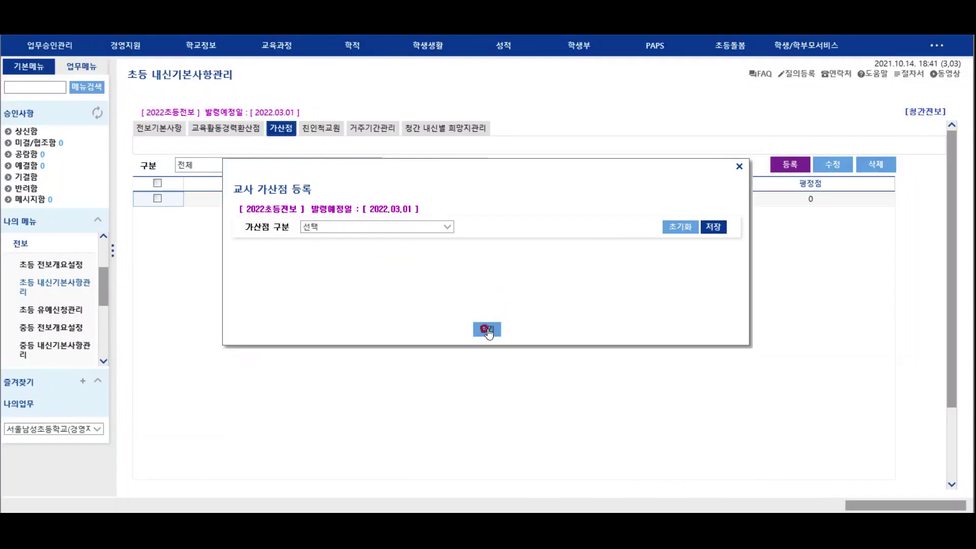
- Register a 다자녀 bonus point entry with the bonus item 막내자녀 만6세미만, save it and close the registration dialog
{"action": "left_click", "coordinate": [448, 228]}
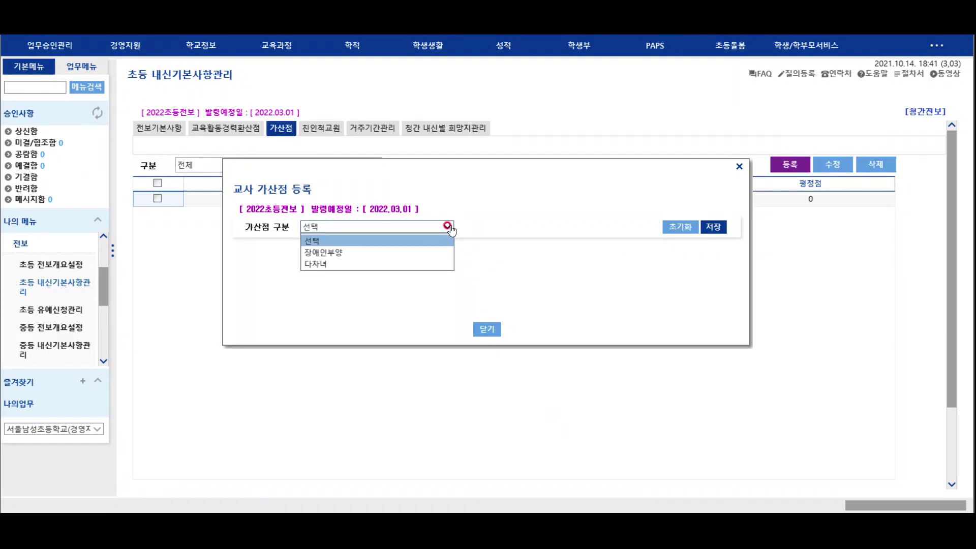
{"action": "left_click", "coordinate": [336, 263]}
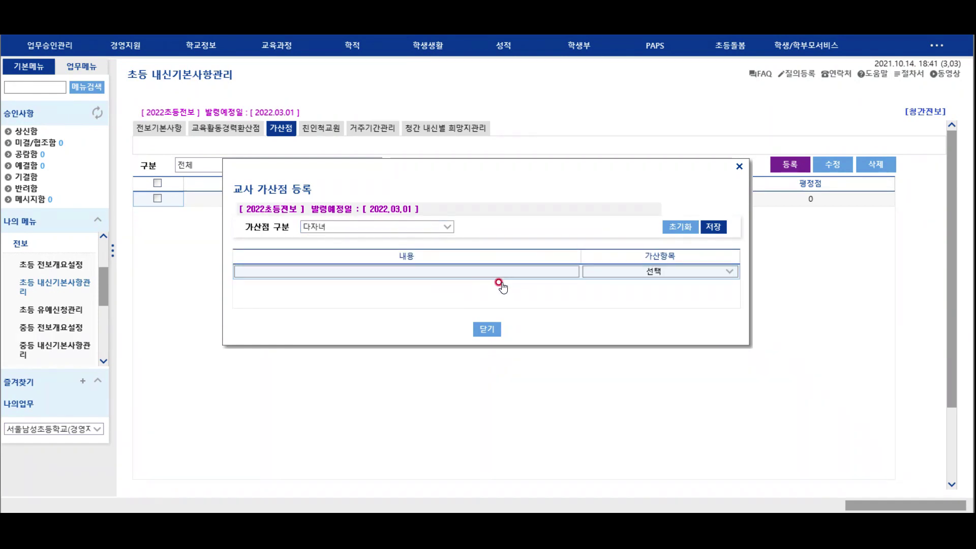
{"action": "left_click", "coordinate": [728, 273]}
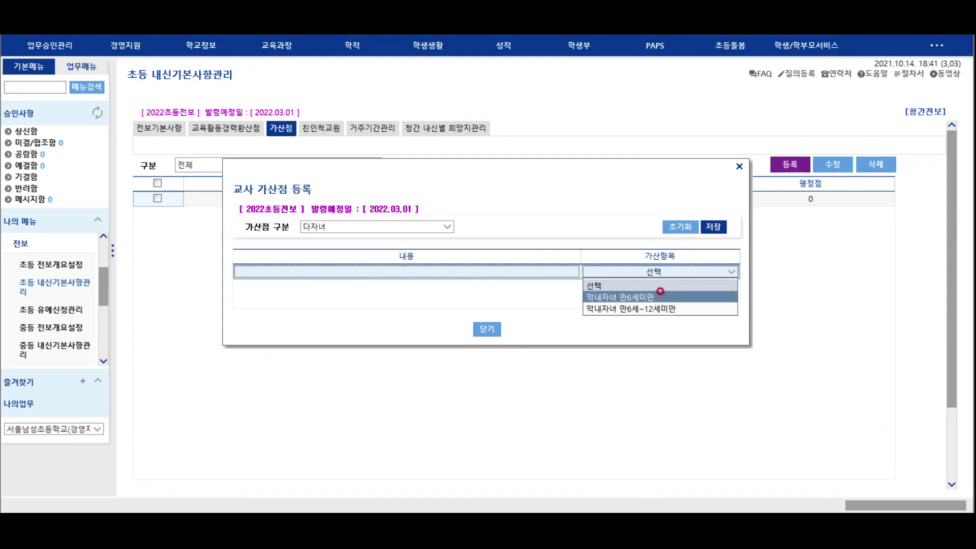
{"action": "left_click", "coordinate": [660, 292]}
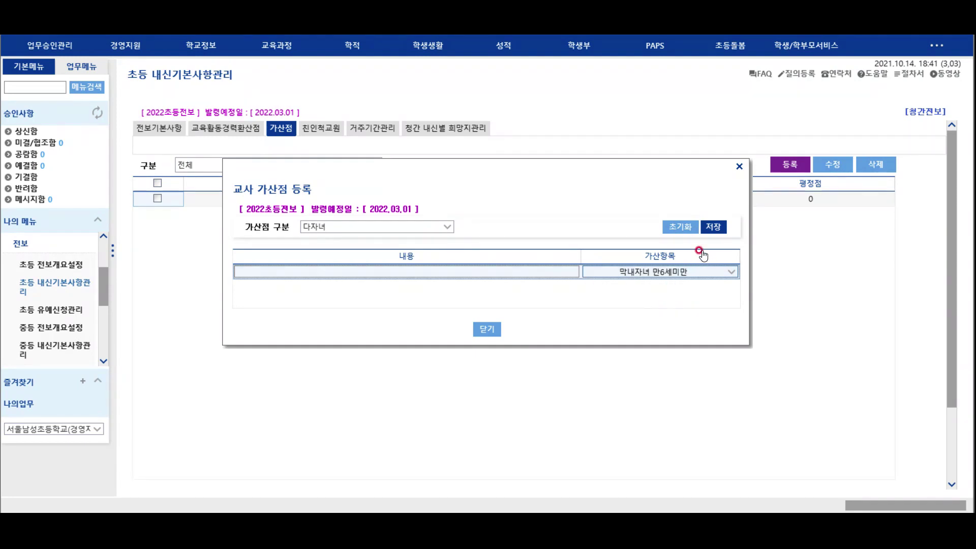
{"action": "left_click", "coordinate": [712, 229]}
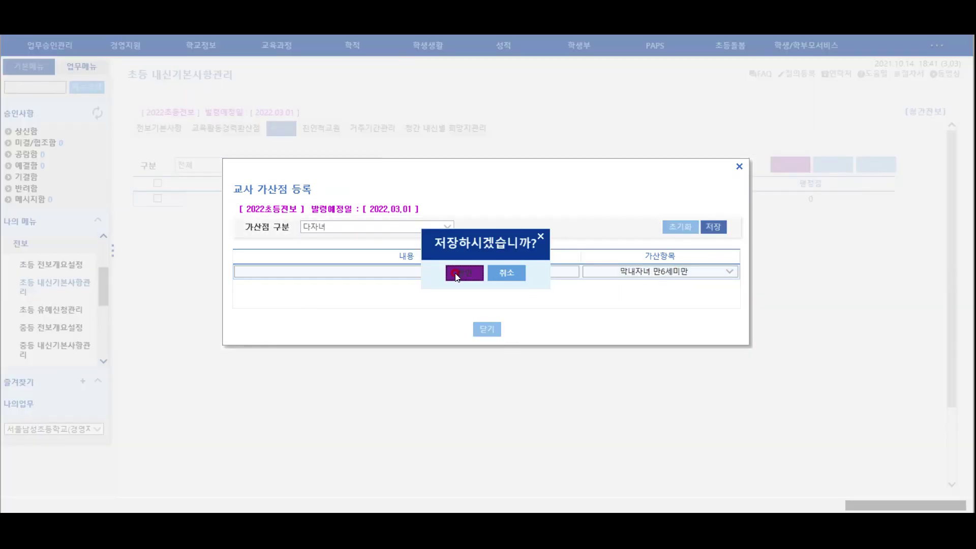
{"action": "left_click", "coordinate": [457, 273]}
{"action": "left_click", "coordinate": [484, 276]}
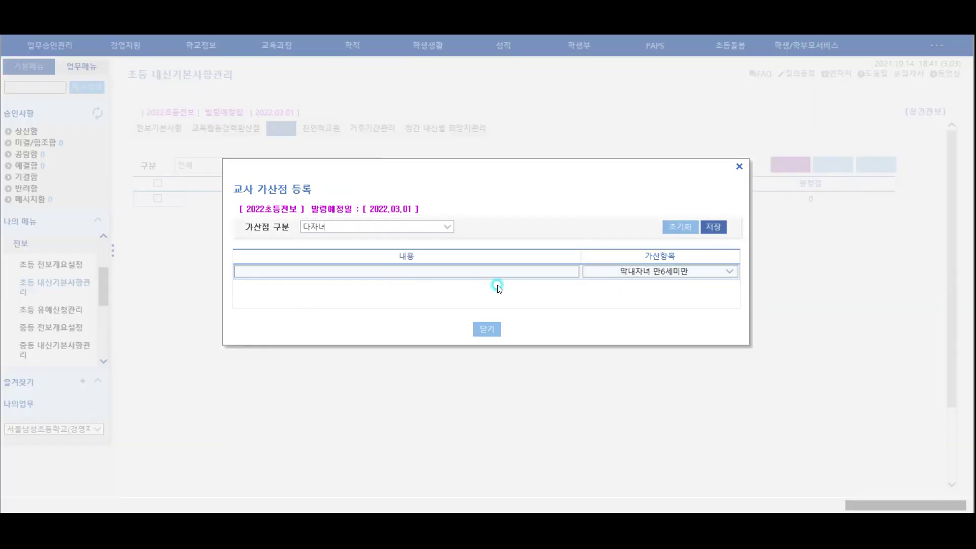
{"action": "left_click", "coordinate": [492, 326]}
{"action": "left_click", "coordinate": [488, 331]}
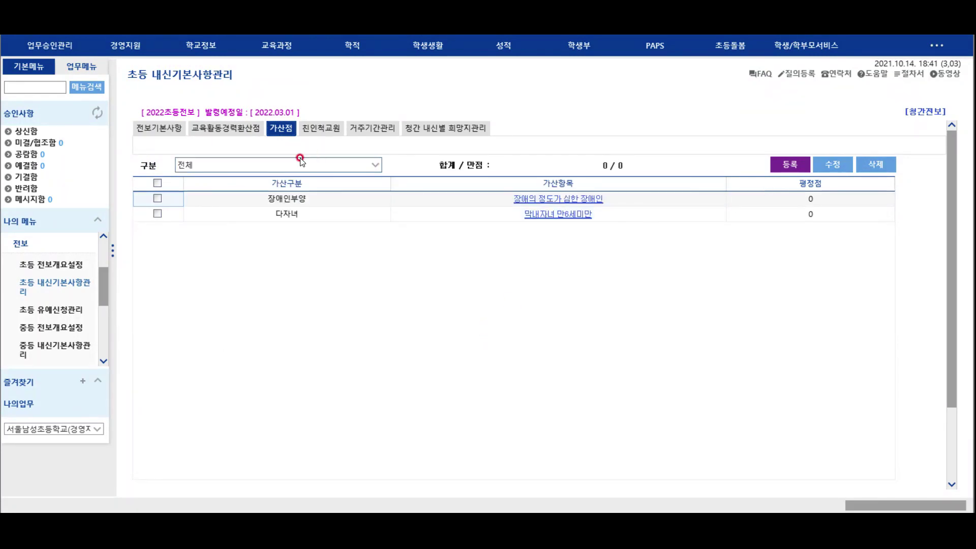
- Add a new 친인척교원 entry and set the relationship to 처
{"action": "left_click", "coordinate": [326, 130]}
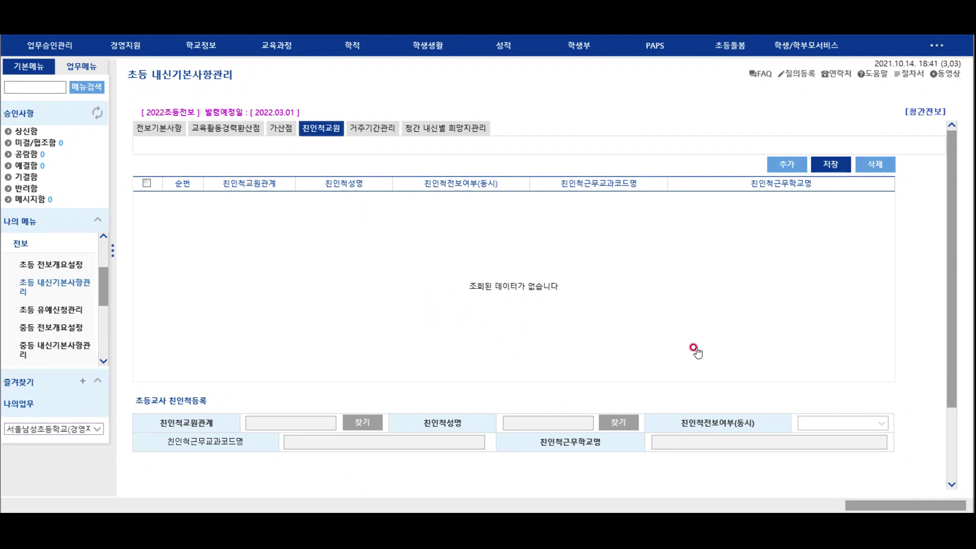
{"action": "left_click", "coordinate": [786, 166]}
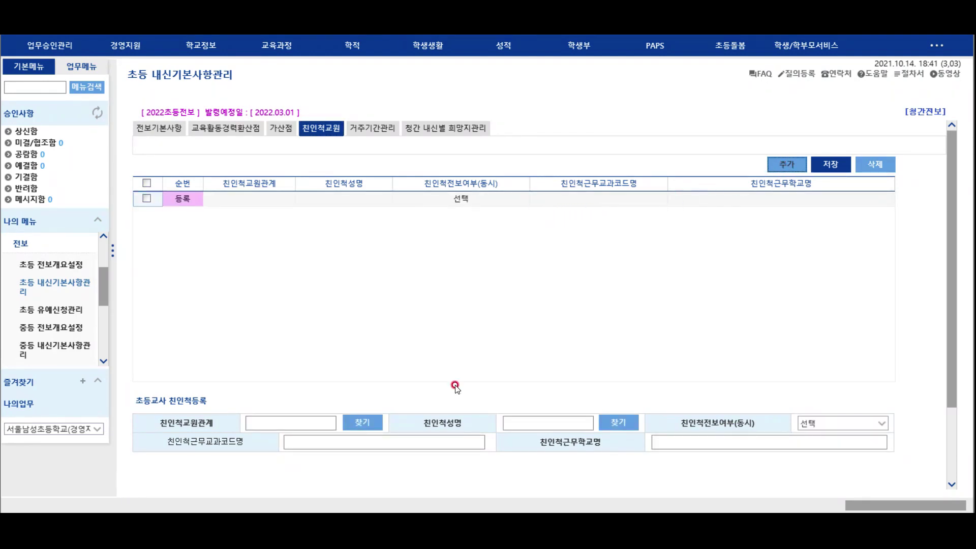
{"action": "left_click", "coordinate": [360, 422]}
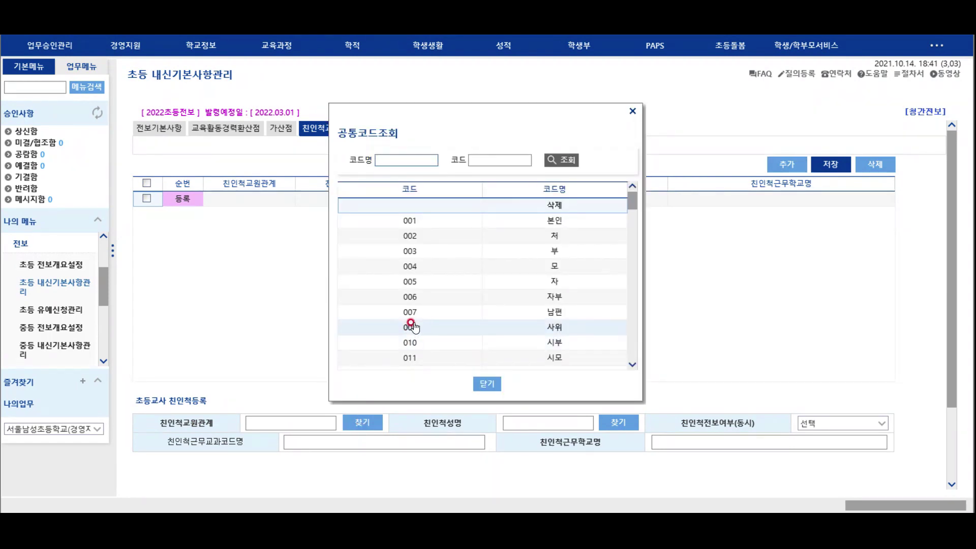
{"action": "double_click", "coordinate": [410, 238]}
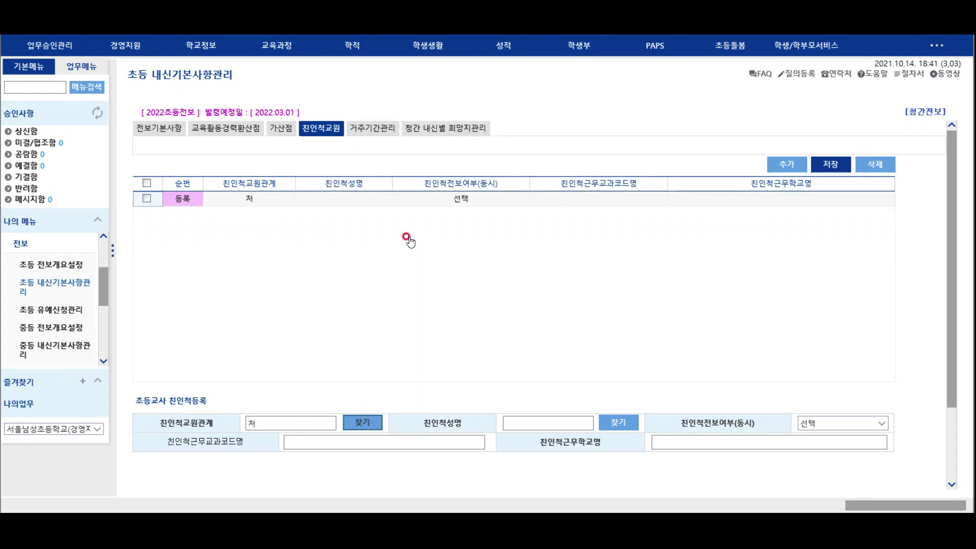
- Look up the relative by name in the 친인척 교원찾기 search and fill in the relative's name and school
{"action": "left_click", "coordinate": [502, 425]}
{"action": "left_click", "coordinate": [613, 425]}
{"action": "left_click", "coordinate": [391, 170]}
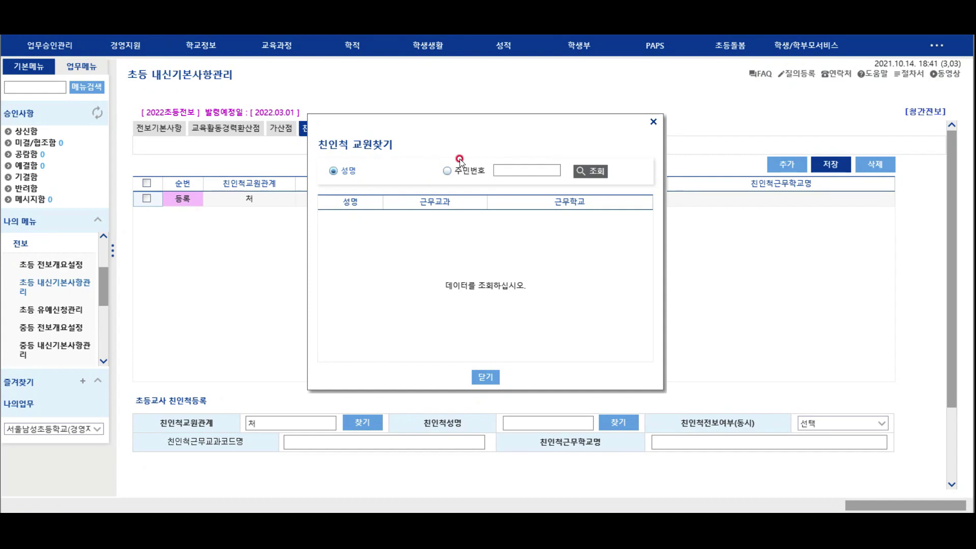
{"action": "left_click", "coordinate": [584, 170]}
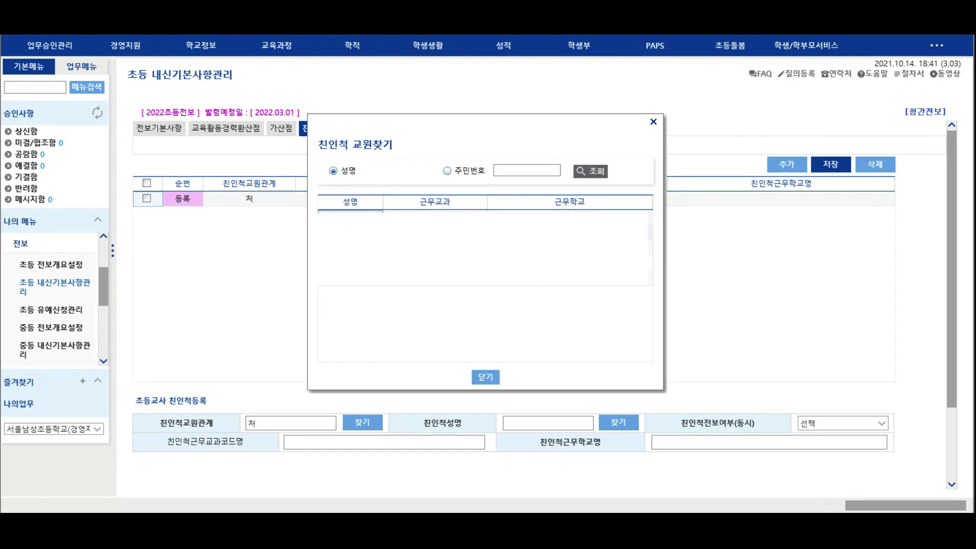
{"action": "key", "text": "Escape"}
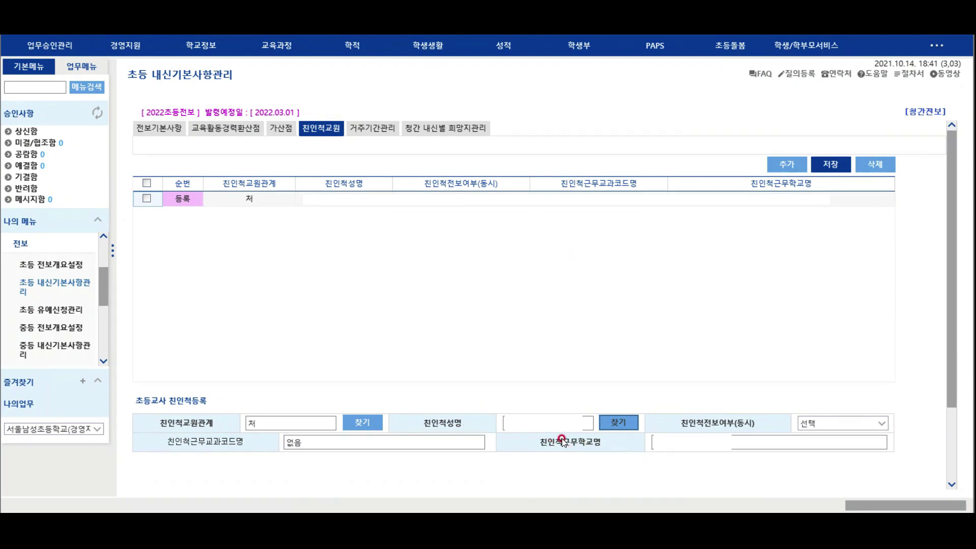
- Set 친인척전보여부(동시) to 아니오 and save the 친인척교원 entry
{"action": "left_click", "coordinate": [661, 442]}
{"action": "left_click", "coordinate": [878, 426]}
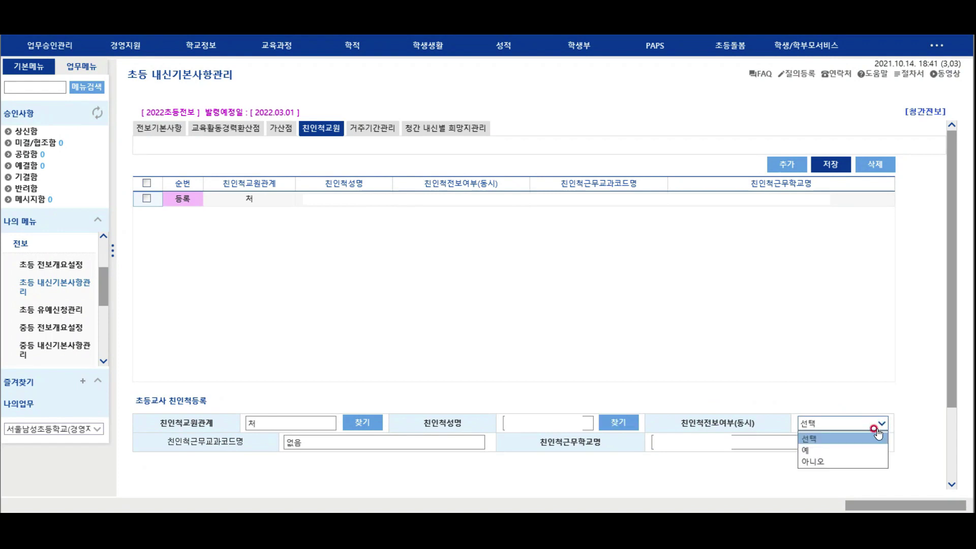
{"action": "left_click", "coordinate": [826, 460]}
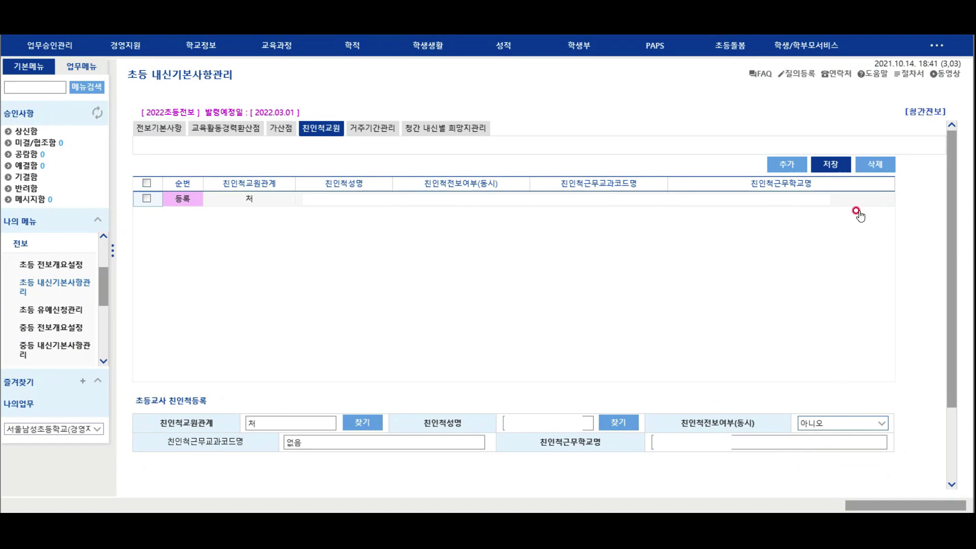
{"action": "left_click", "coordinate": [831, 167]}
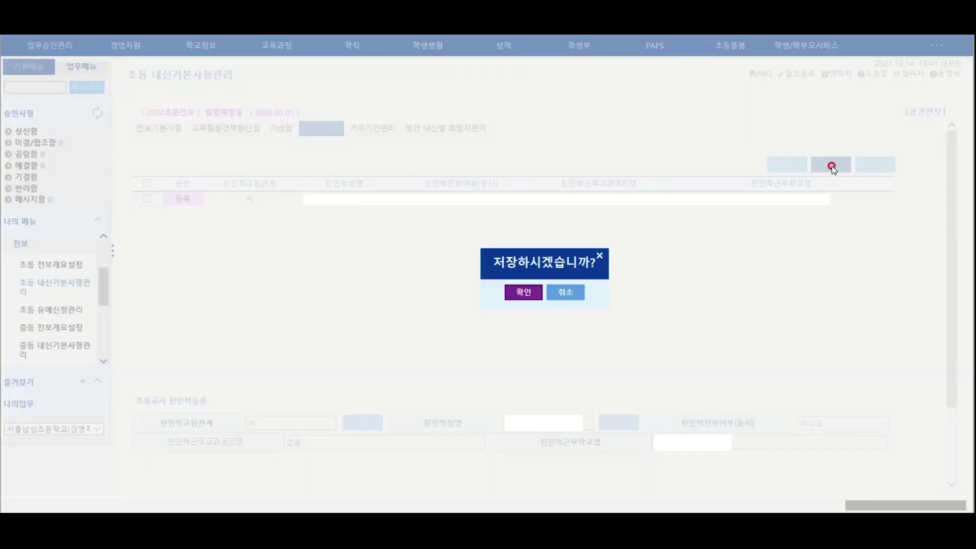
{"action": "left_click", "coordinate": [533, 293]}
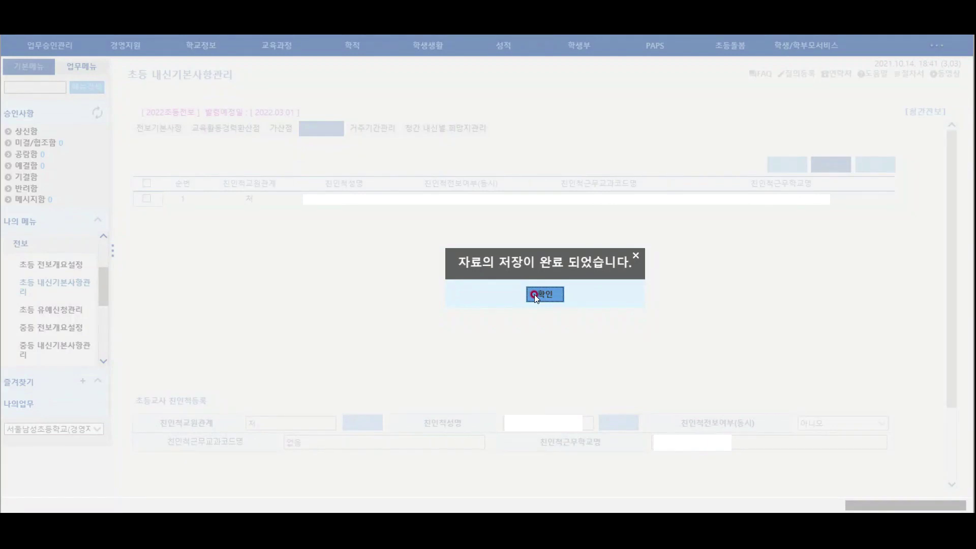
{"action": "left_click", "coordinate": [535, 294]}
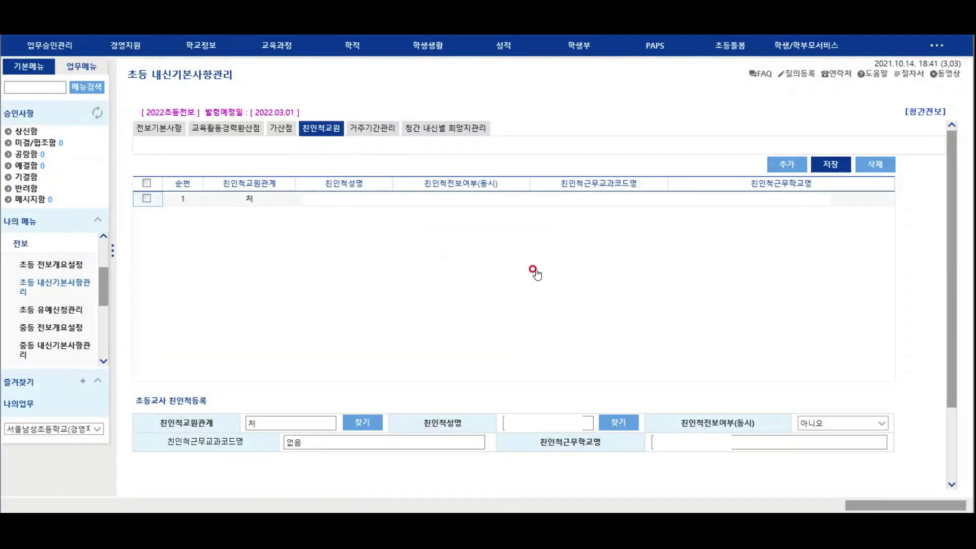
- Add a 거주기간관리 entry with 구로구 as 거주지(구) and 구로동 as 거주지(동)
{"action": "left_click", "coordinate": [379, 129]}
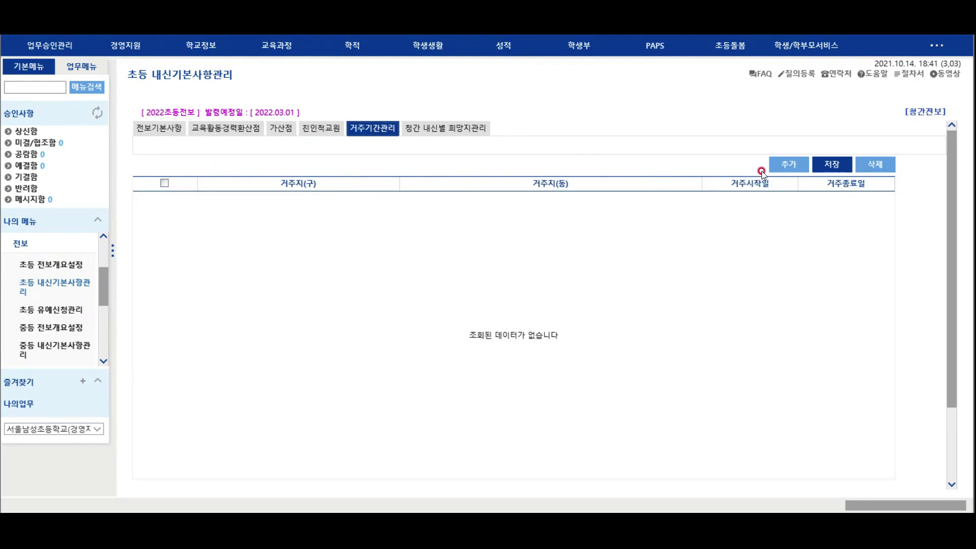
{"action": "left_click", "coordinate": [788, 163]}
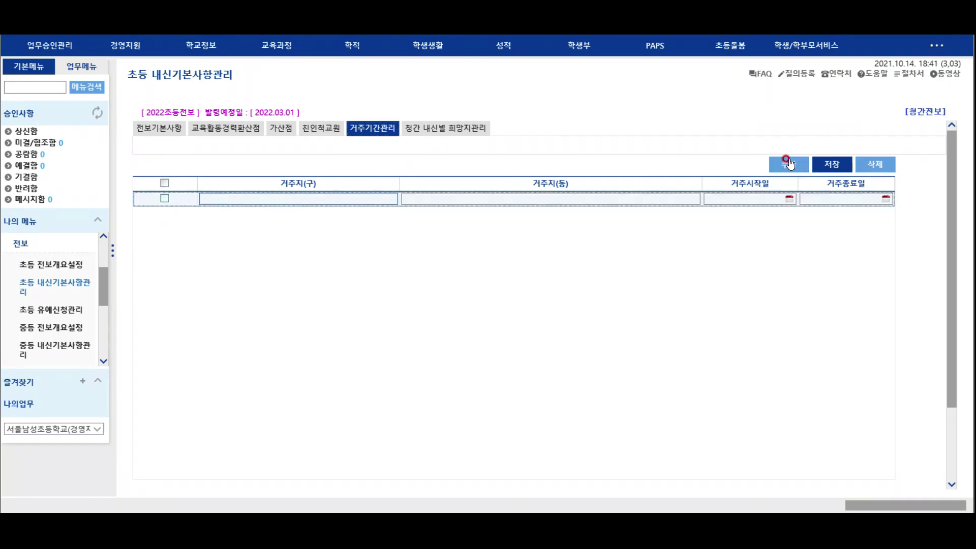
{"action": "left_click", "coordinate": [306, 194]}
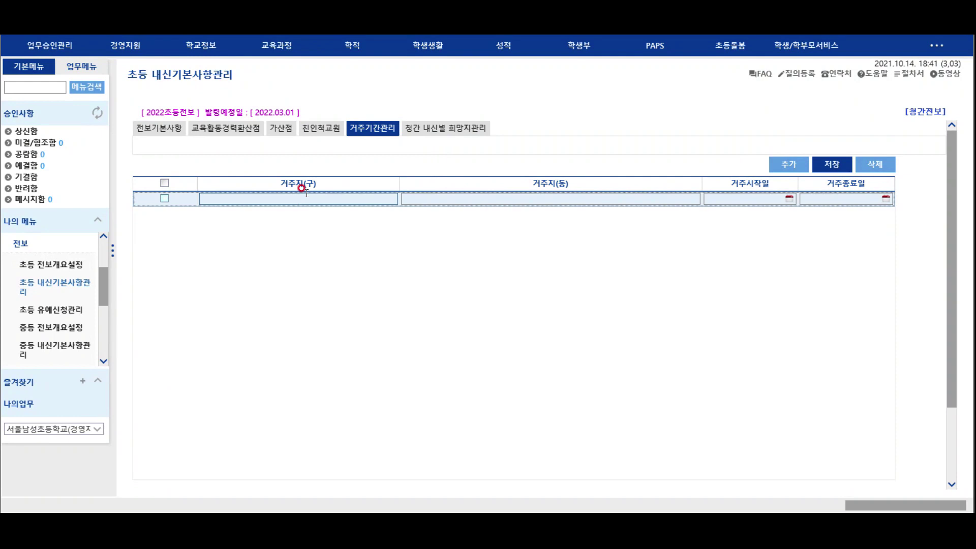
{"action": "left_click", "coordinate": [310, 193]}
{"action": "type", "text": "구로구"}
{"action": "left_click", "coordinate": [496, 198]}
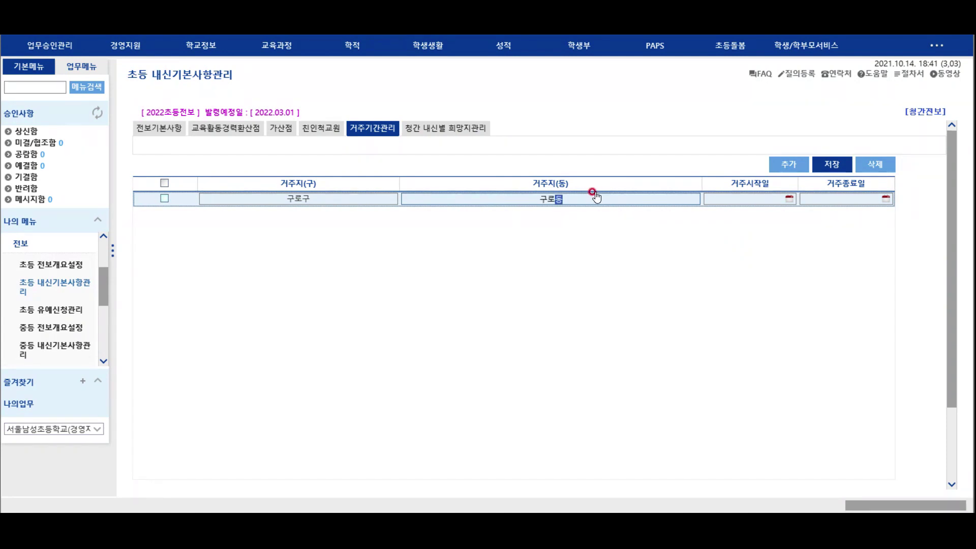
- Change the residence entry's 거주지(구) to 경기도 and its 거주지(동) to 의정부시
{"action": "left_click", "coordinate": [318, 199]}
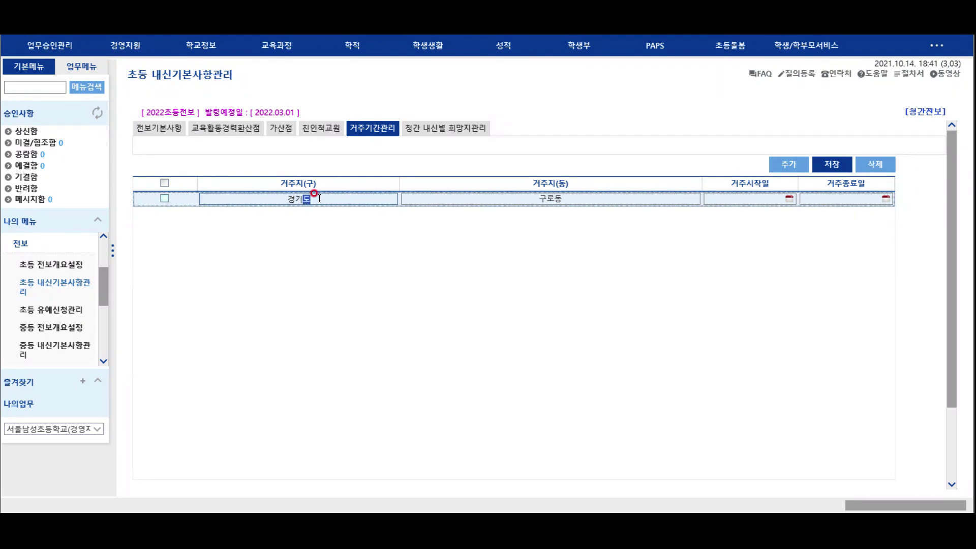
{"action": "left_click", "coordinate": [544, 193]}
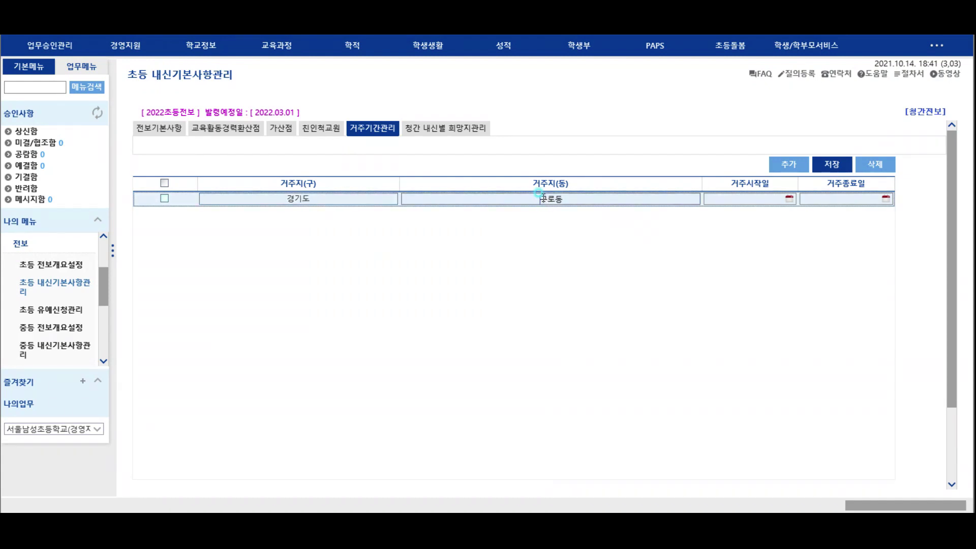
{"action": "left_click_drag", "start_coordinate": [562, 193], "coordinate": [529, 196]}
{"action": "key", "text": "BackSpace"}
{"action": "type", "text": "의정부시"}
- Set the residence entry's start date (거주시작일) to 2012.02.08
{"action": "left_click", "coordinate": [789, 199]}
{"action": "left_click", "coordinate": [789, 199]}
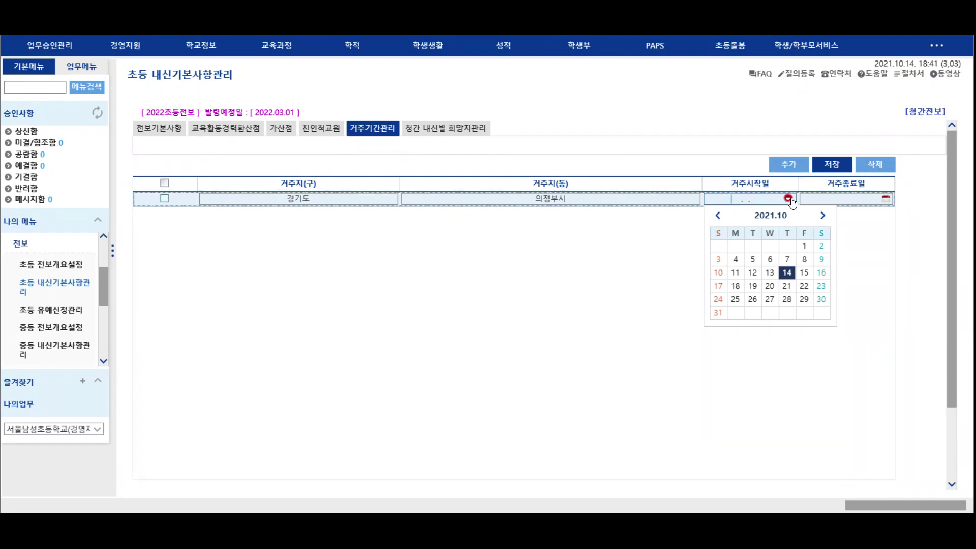
{"action": "double_click", "coordinate": [718, 216]}
{"action": "triple_click", "coordinate": [718, 216]}
{"action": "triple_click", "coordinate": [718, 216]}
{"action": "left_click", "coordinate": [775, 216]}
{"action": "left_click", "coordinate": [771, 218]}
{"action": "triple_click", "coordinate": [770, 219]}
{"action": "double_click", "coordinate": [771, 219]}
{"action": "triple_click", "coordinate": [771, 218]}
{"action": "left_click", "coordinate": [770, 250]}
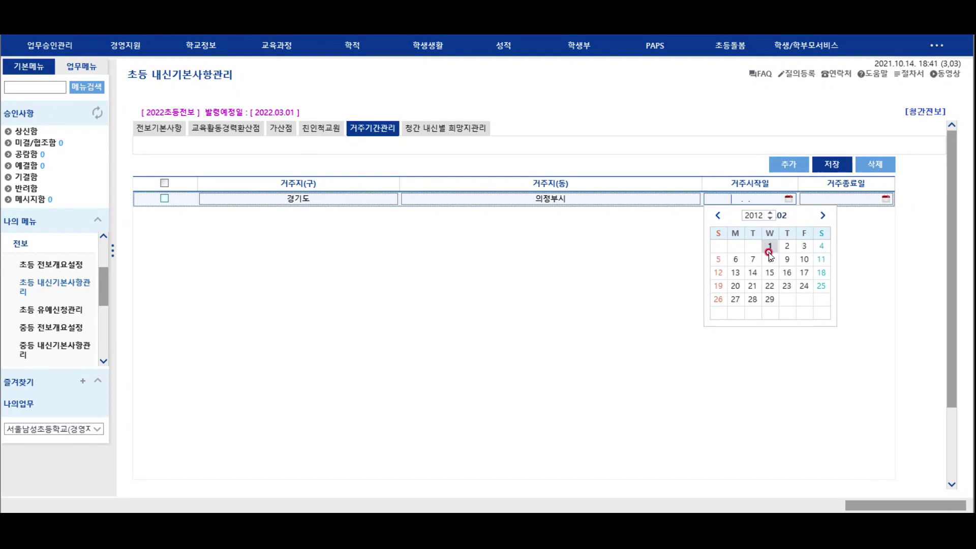
{"action": "left_click", "coordinate": [772, 255]}
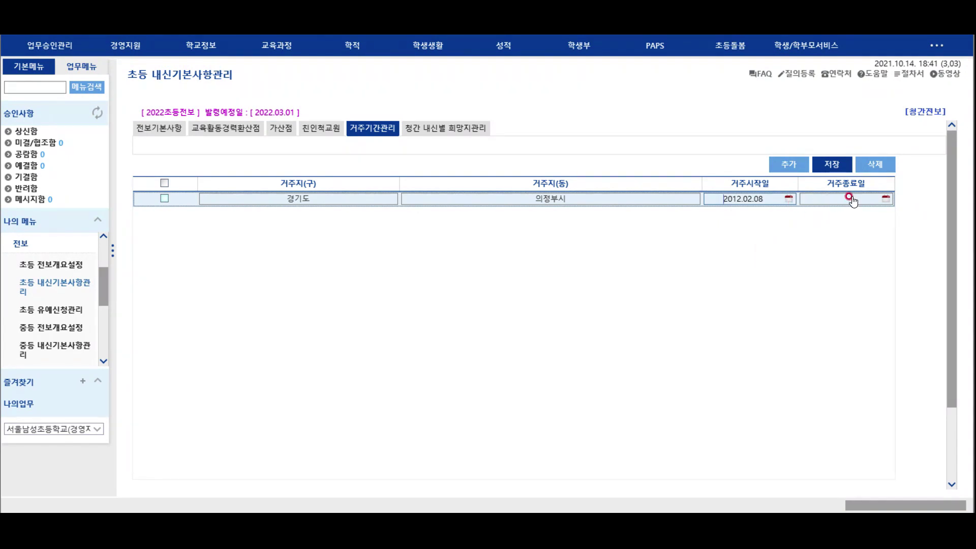
- Set the residence end date (거주종료일) to 2022.02.28 and save the residence entry
{"action": "left_click", "coordinate": [885, 199]}
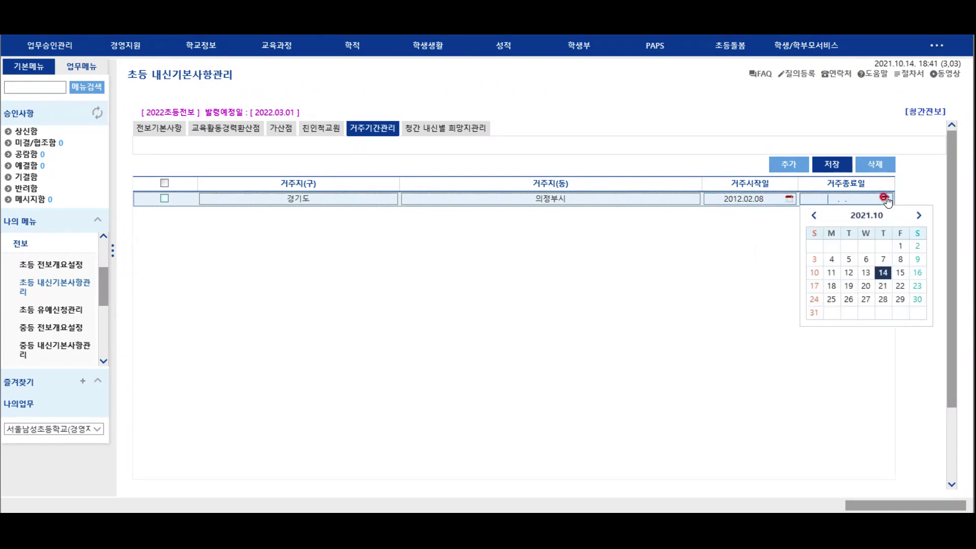
{"action": "left_click", "coordinate": [918, 217]}
{"action": "left_click", "coordinate": [919, 216]}
{"action": "left_click", "coordinate": [918, 217]}
{"action": "left_click", "coordinate": [918, 217]}
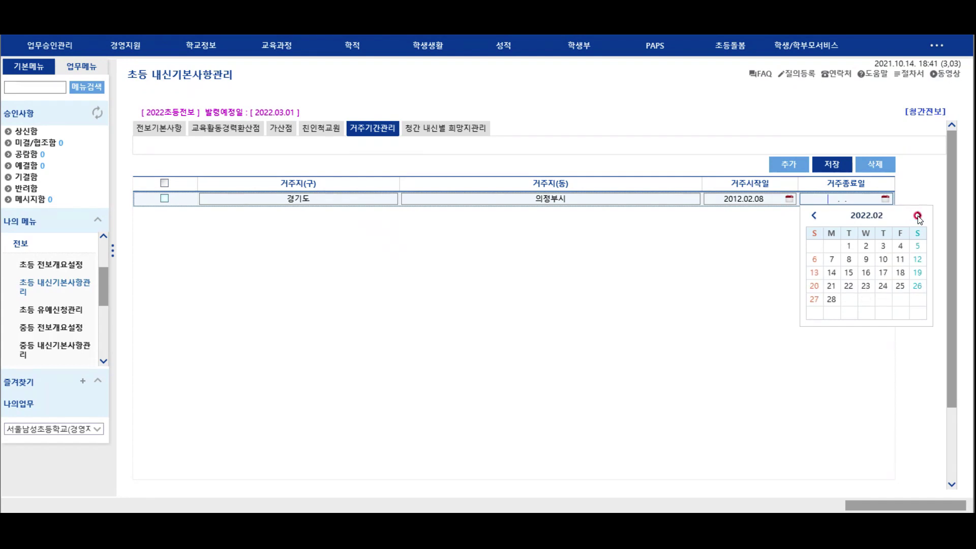
{"action": "left_click", "coordinate": [832, 300]}
{"action": "left_click", "coordinate": [836, 165]}
{"action": "left_click", "coordinate": [525, 291]}
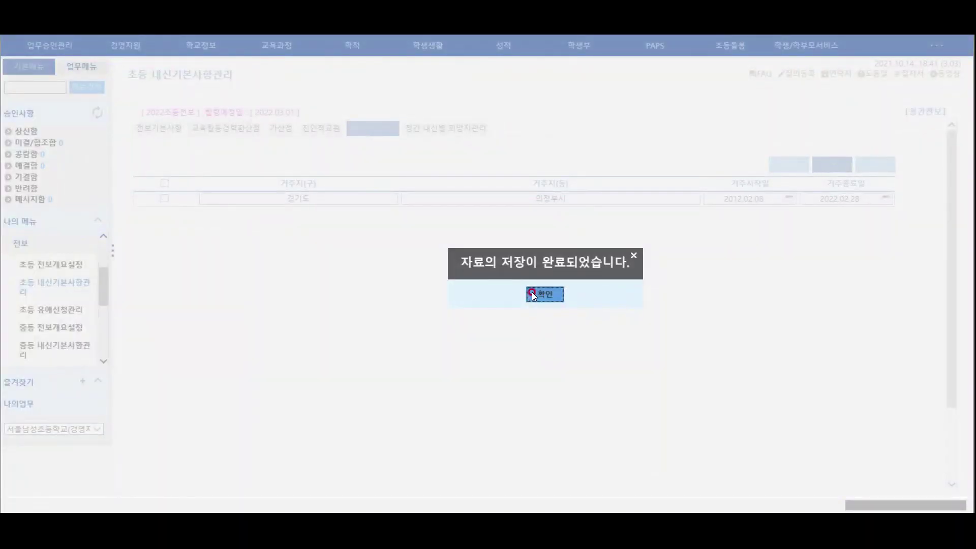
{"action": "left_click", "coordinate": [543, 293]}
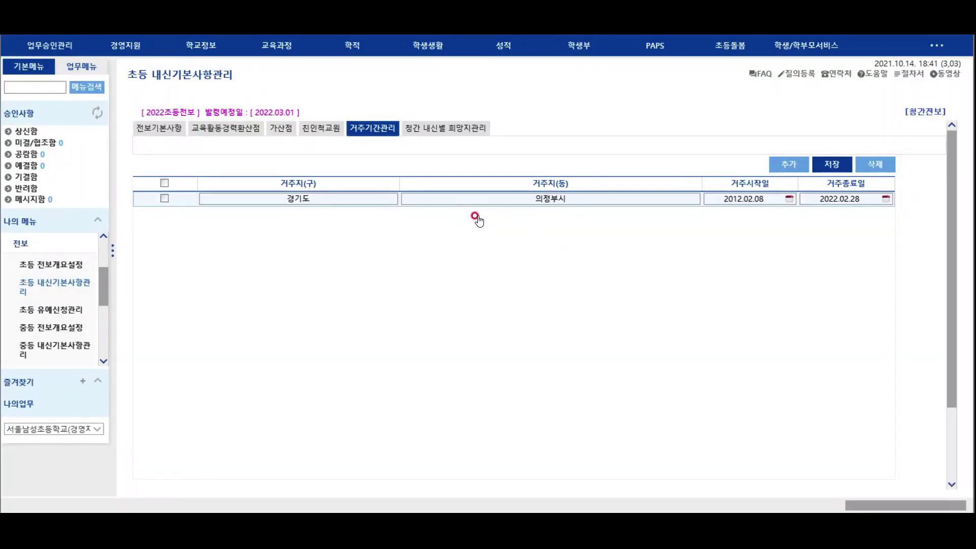
- In 청간 내신별 희망지관리, register 서울특별시동작관악교육지원청 as the first preferred education office
{"action": "left_click", "coordinate": [447, 133]}
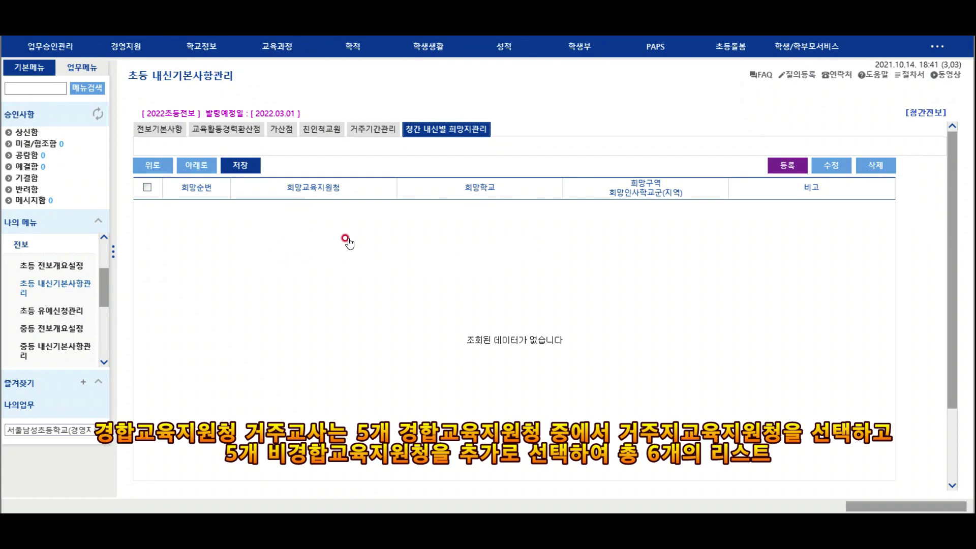
{"action": "left_click", "coordinate": [782, 172]}
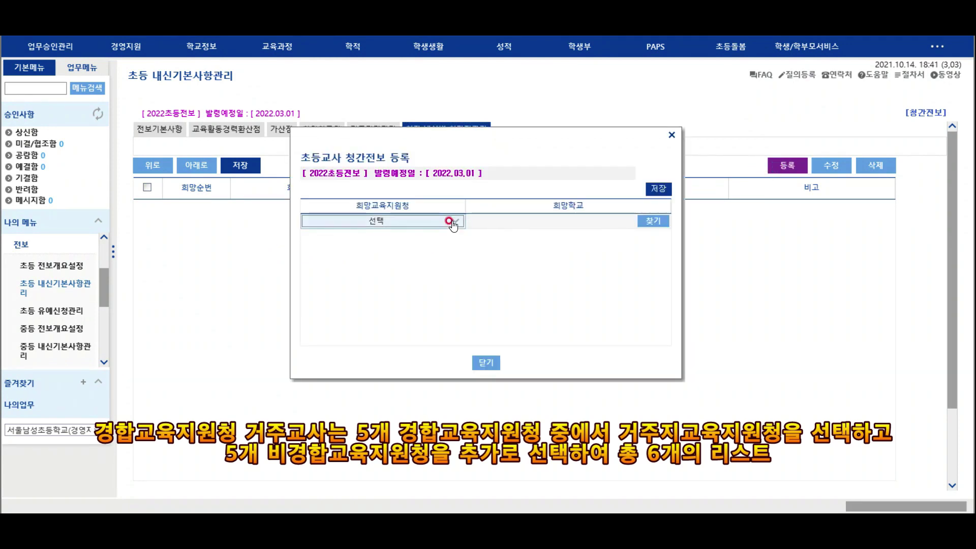
{"action": "left_click", "coordinate": [453, 224]}
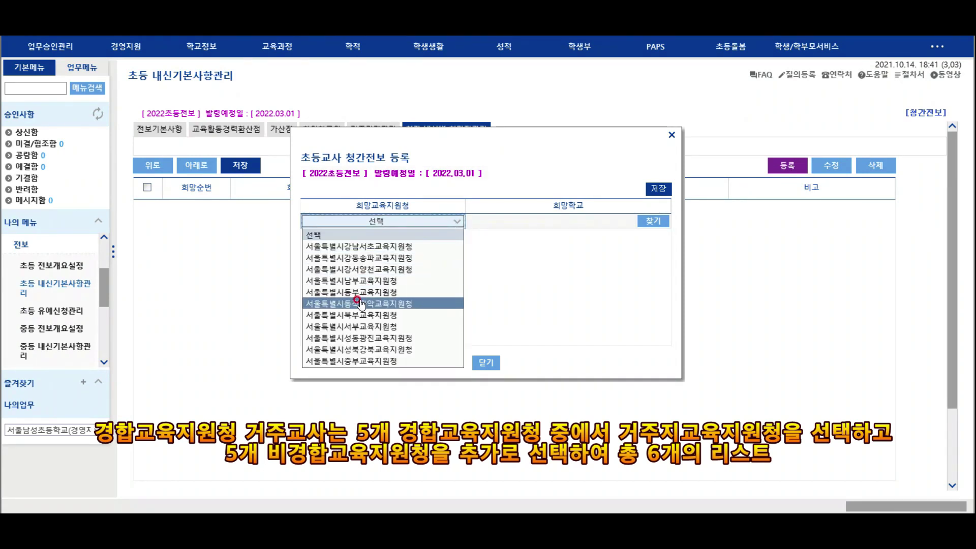
{"action": "left_click", "coordinate": [361, 305]}
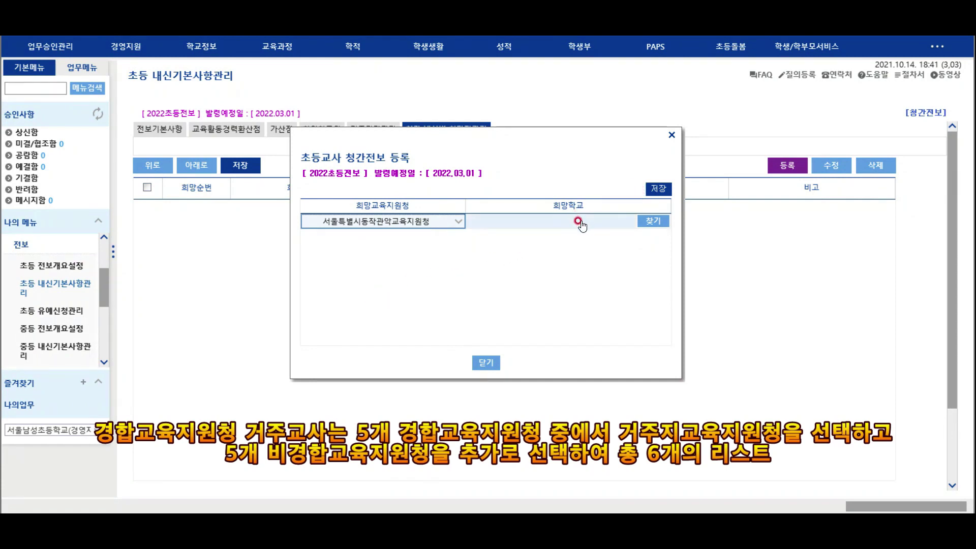
{"action": "left_click", "coordinate": [658, 189]}
{"action": "left_click", "coordinate": [462, 277]}
{"action": "left_click", "coordinate": [484, 278]}
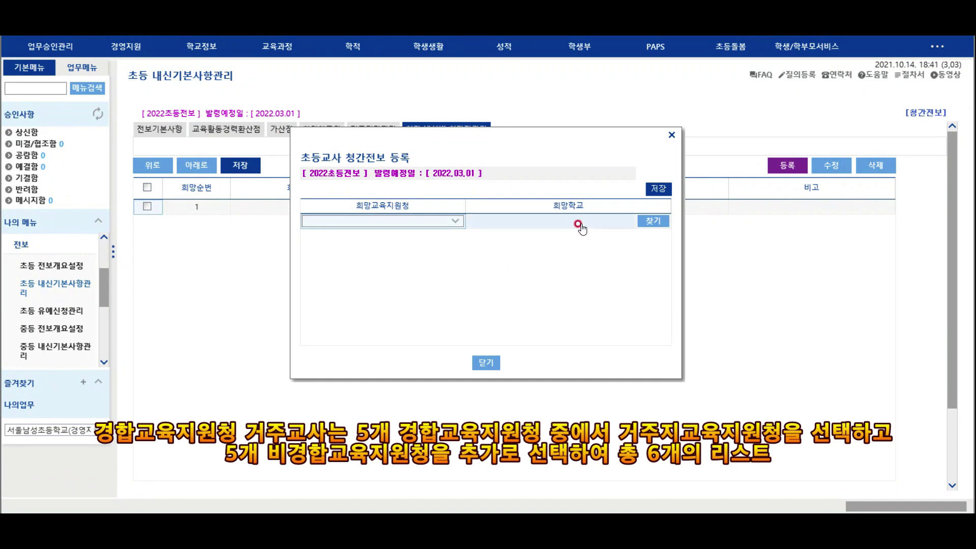
- Register 서울특별시남부교육지원청 as the second preferred education office
{"action": "left_click", "coordinate": [453, 223]}
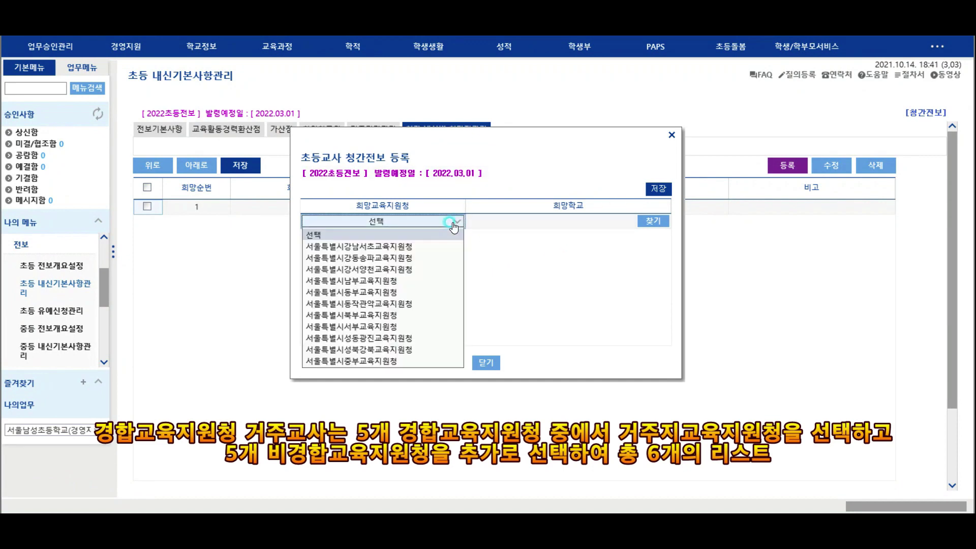
{"action": "left_click", "coordinate": [379, 279]}
{"action": "left_click", "coordinate": [498, 221]}
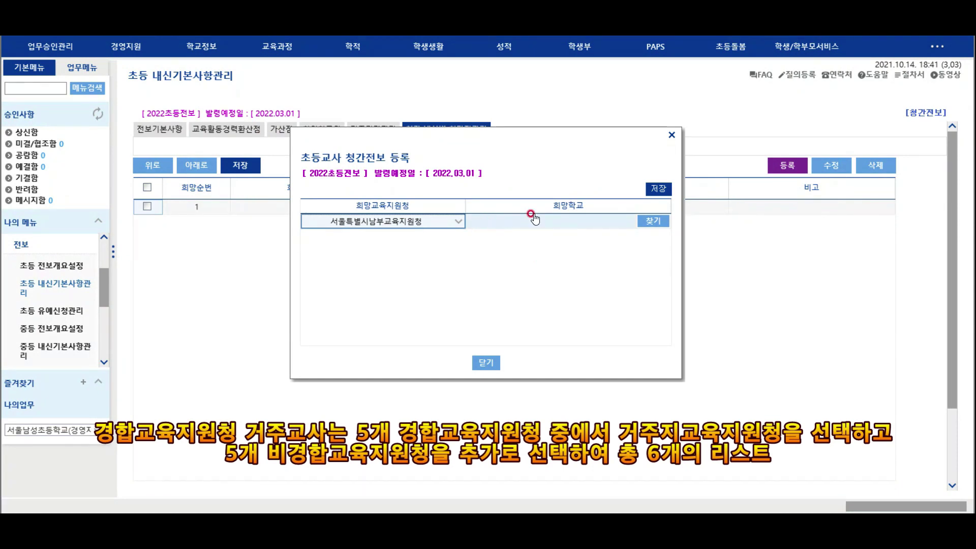
{"action": "left_click", "coordinate": [658, 188]}
{"action": "left_click", "coordinate": [474, 273]}
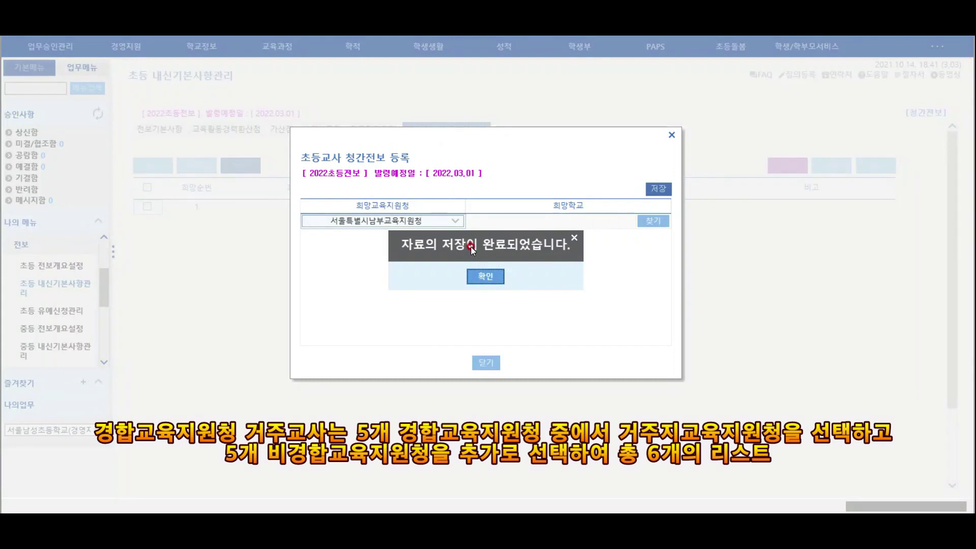
{"action": "left_click", "coordinate": [486, 276]}
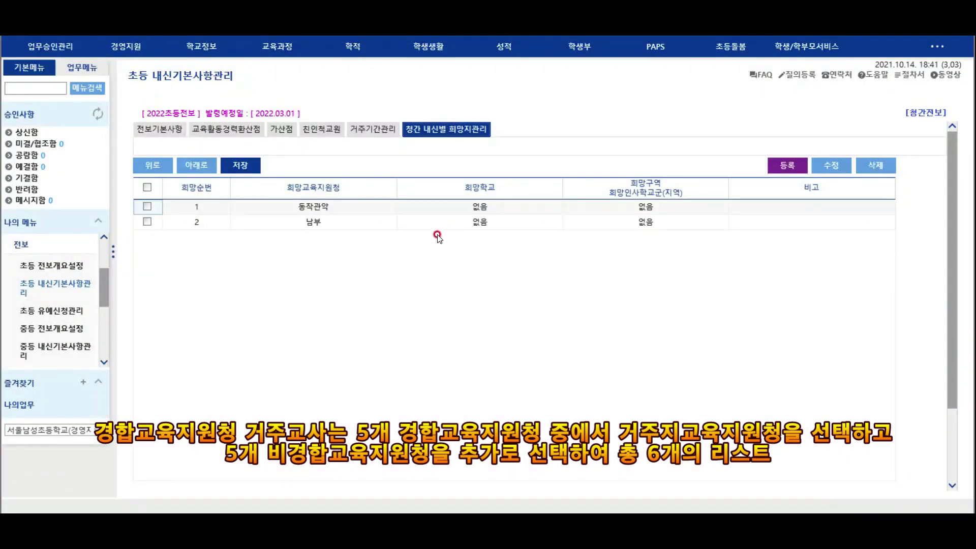
- Register 서울특별시동부교육지원청 as the third preferred education office
{"action": "left_click", "coordinate": [386, 209]}
{"action": "double_click", "coordinate": [386, 209]}
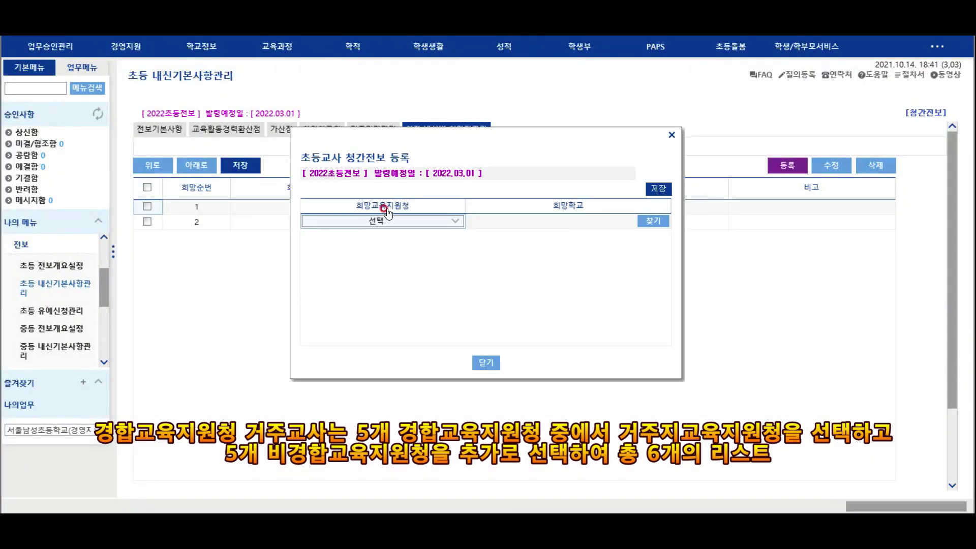
{"action": "left_click", "coordinate": [453, 222]}
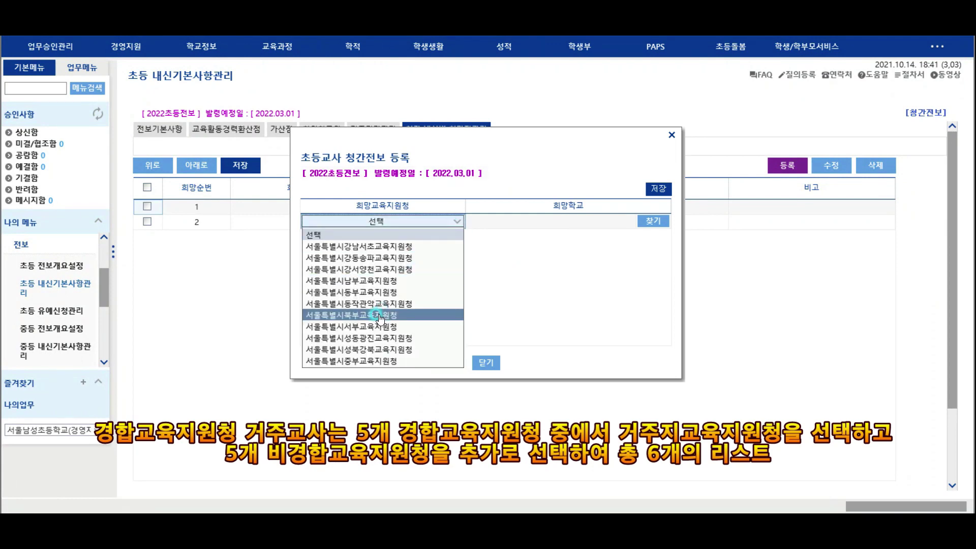
{"action": "left_click", "coordinate": [372, 292]}
{"action": "left_click", "coordinate": [659, 189]}
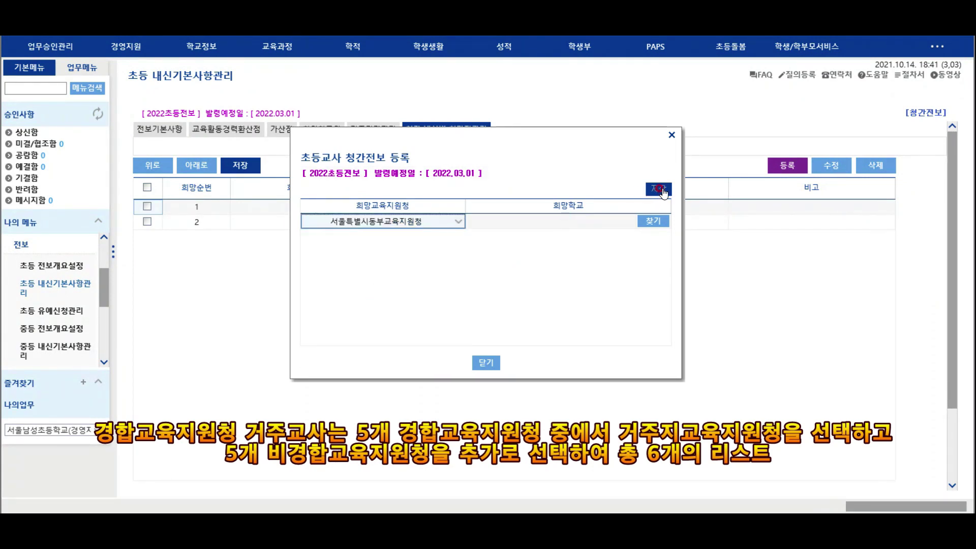
{"action": "left_click", "coordinate": [477, 270]}
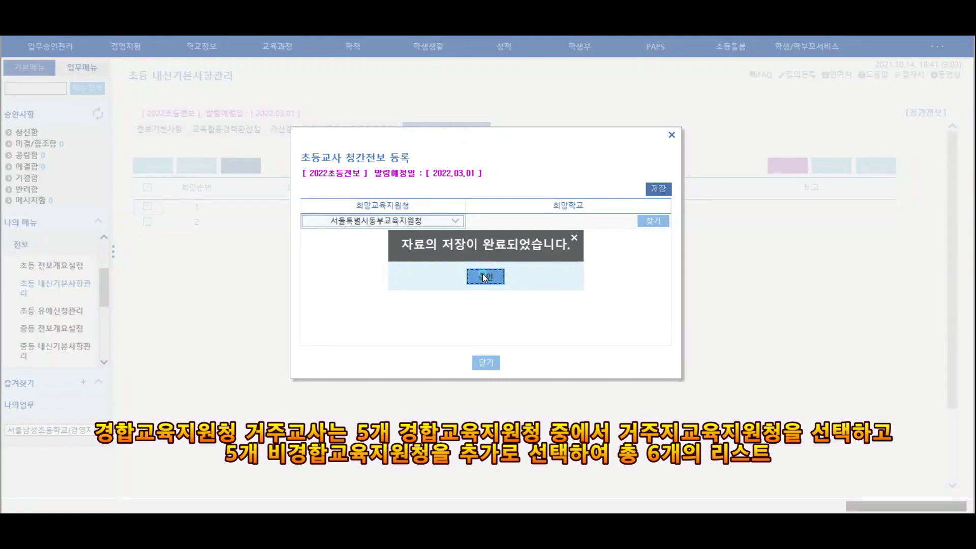
{"action": "left_click", "coordinate": [483, 277]}
- Register 서울특별시서부교육지원청 as the fourth preferred education office
{"action": "left_click", "coordinate": [788, 165]}
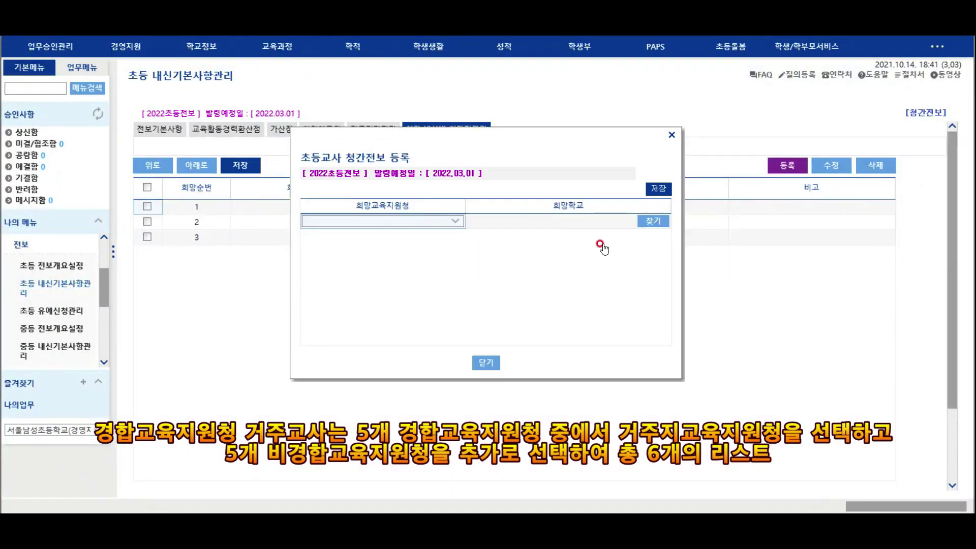
{"action": "left_click", "coordinate": [456, 222]}
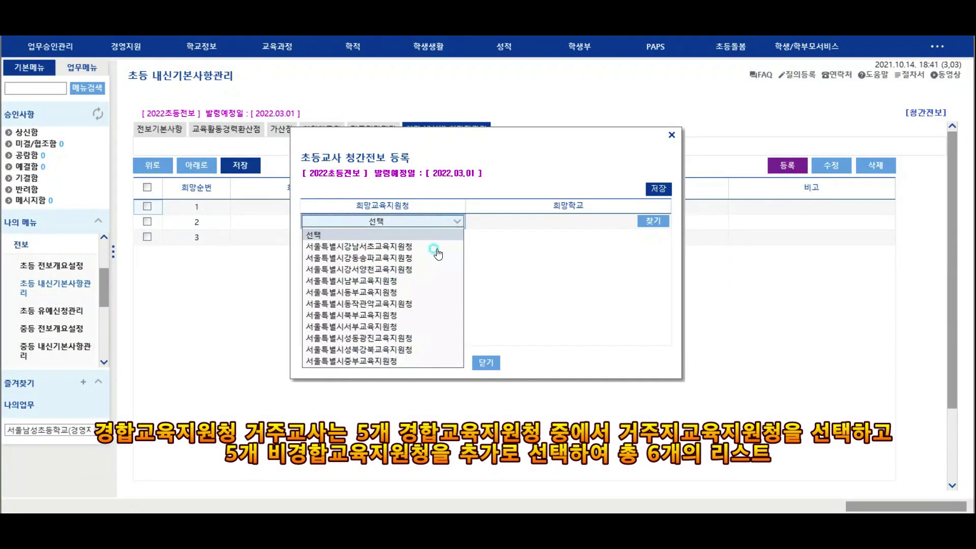
{"action": "left_click", "coordinate": [370, 326]}
{"action": "left_click", "coordinate": [657, 189]}
{"action": "left_click", "coordinate": [463, 273]}
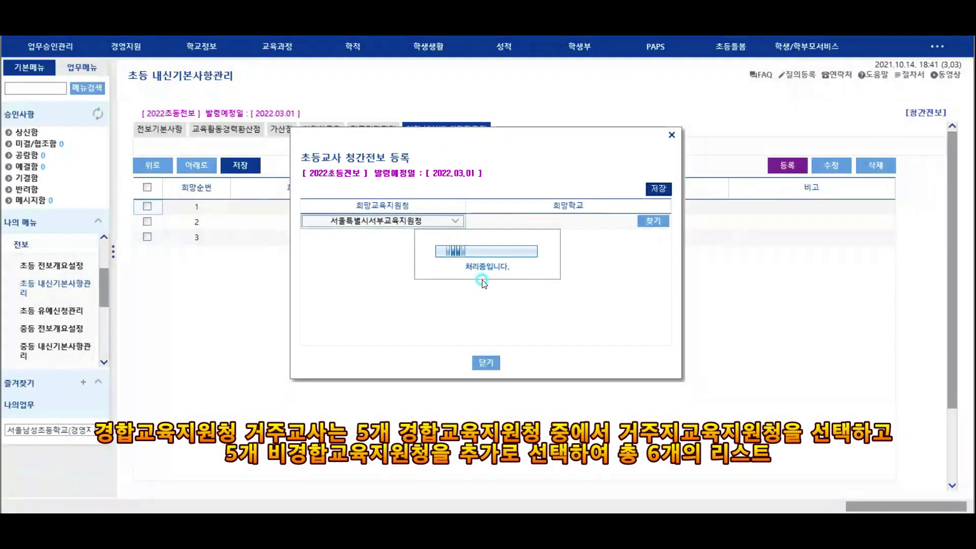
{"action": "left_click", "coordinate": [486, 279]}
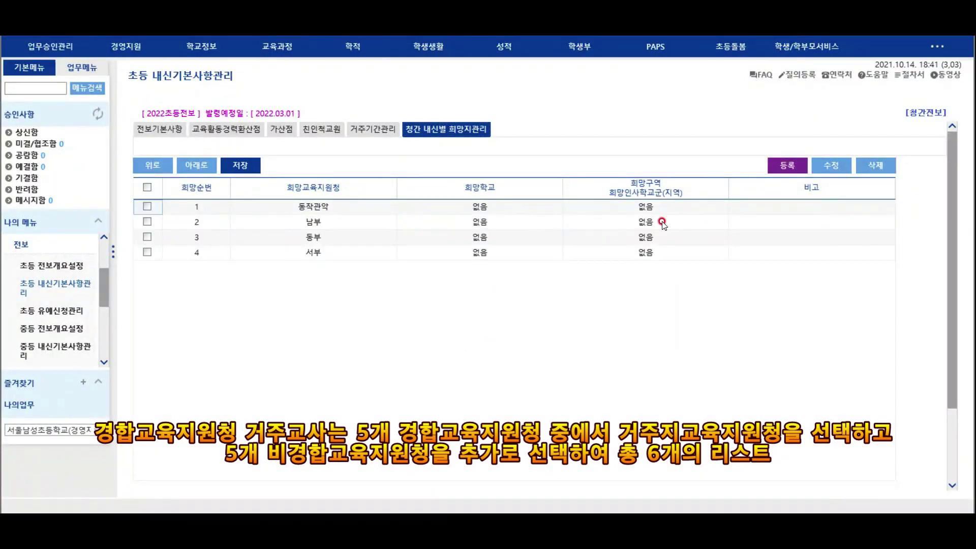
- Register 서울특별시성동광진교육지원청 as the fifth preferred education office
{"action": "left_click", "coordinate": [787, 166]}
{"action": "left_click", "coordinate": [447, 221]}
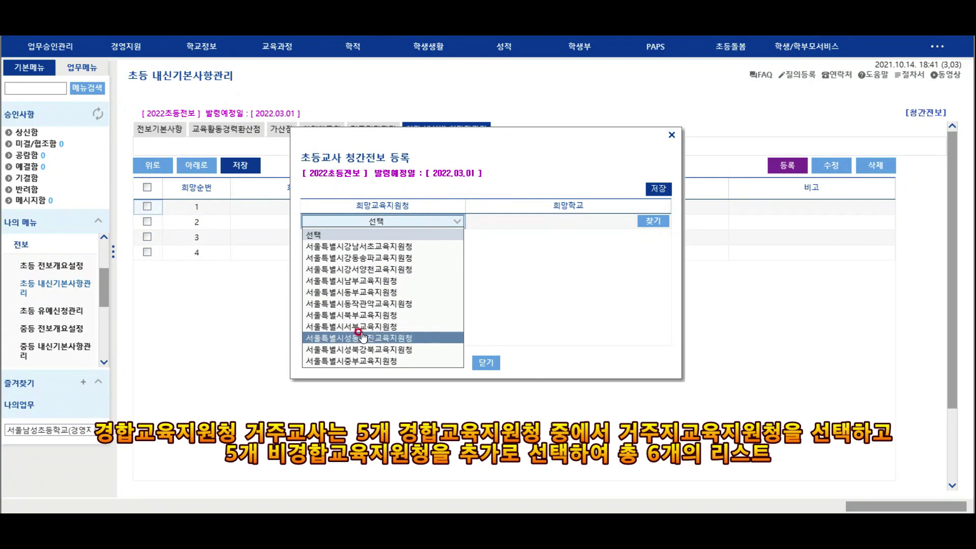
{"action": "left_click", "coordinate": [362, 338]}
{"action": "left_click", "coordinate": [658, 189]}
{"action": "left_click", "coordinate": [463, 273]}
{"action": "left_click", "coordinate": [487, 278]}
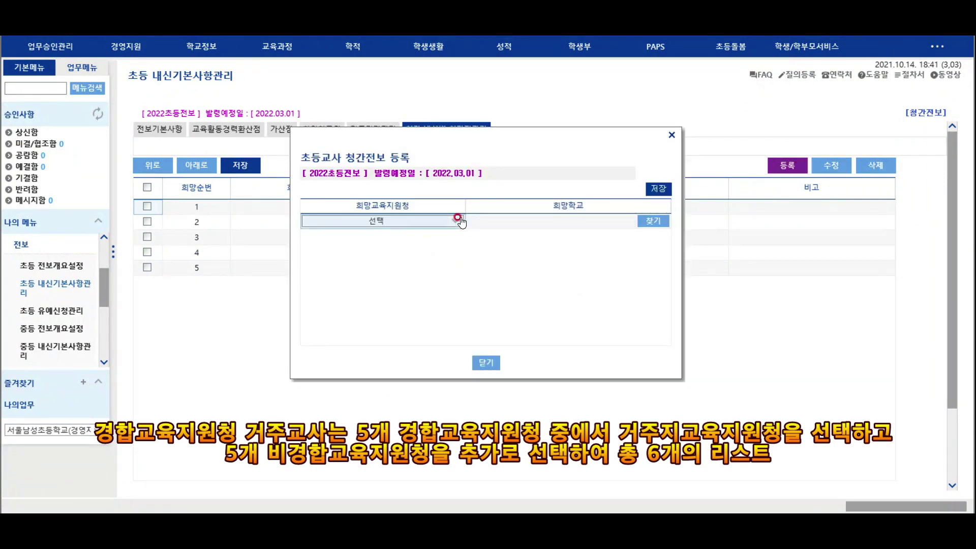
- Register 서울특별시중부교육지원청 as the sixth preferred education office and dismiss the notice
{"action": "left_click", "coordinate": [457, 221]}
{"action": "left_click", "coordinate": [387, 361]}
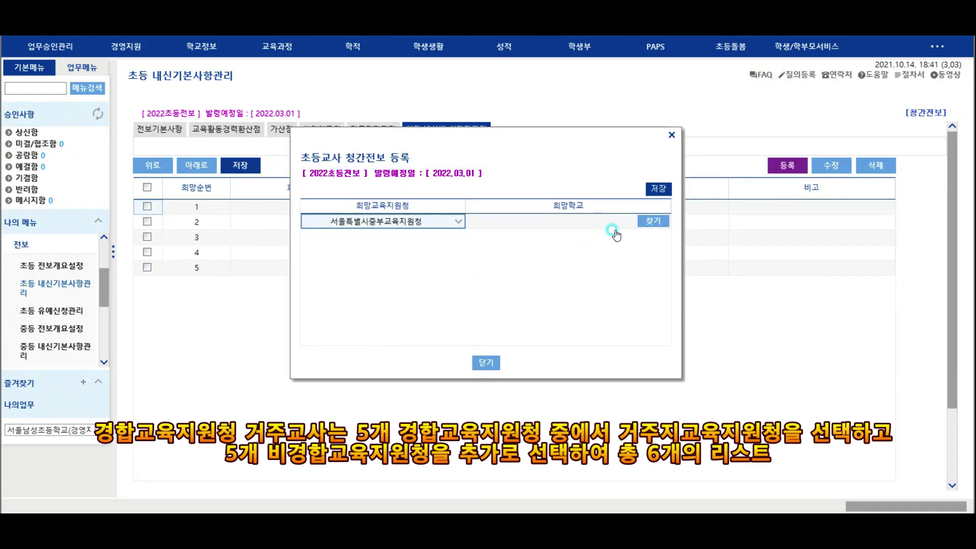
{"action": "left_click", "coordinate": [658, 189]}
{"action": "left_click", "coordinate": [467, 279]}
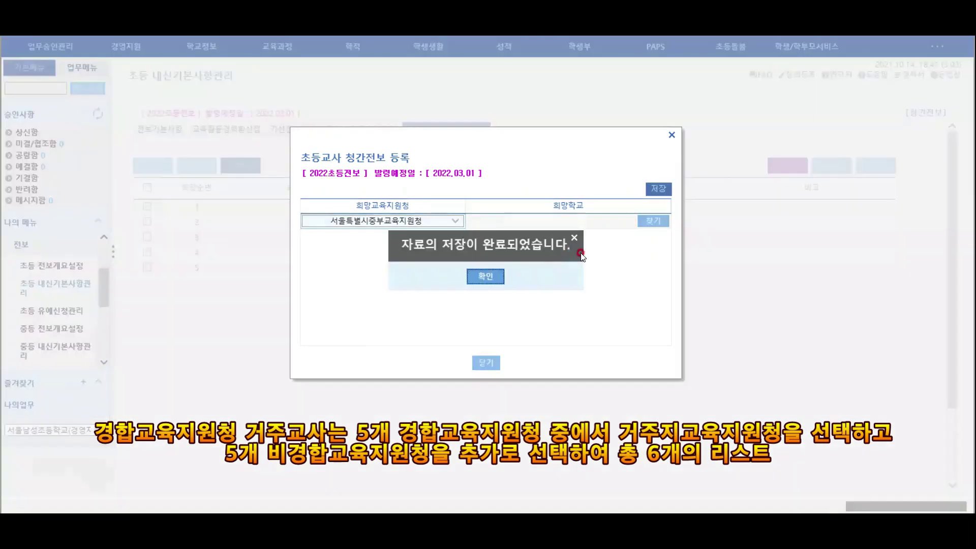
{"action": "left_click", "coordinate": [488, 279]}
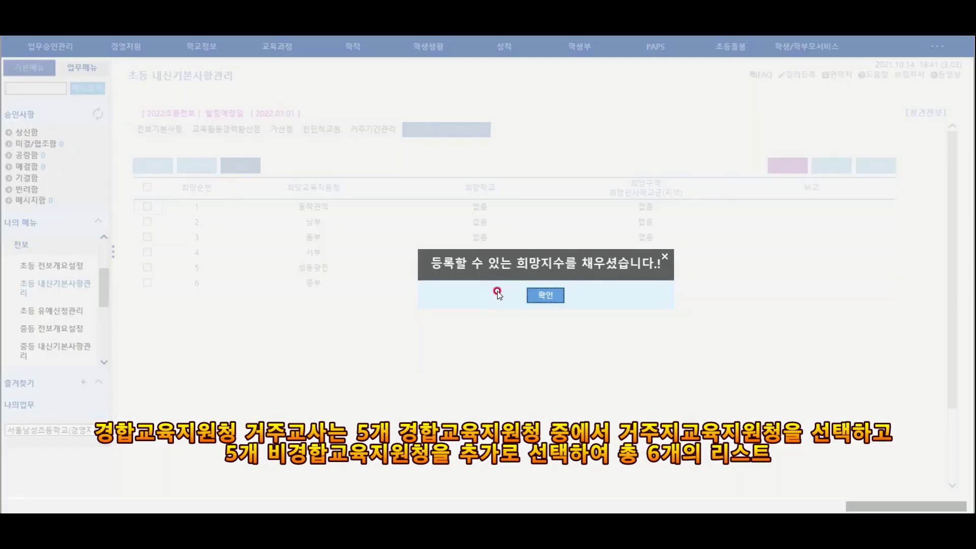
{"action": "left_click", "coordinate": [546, 296]}
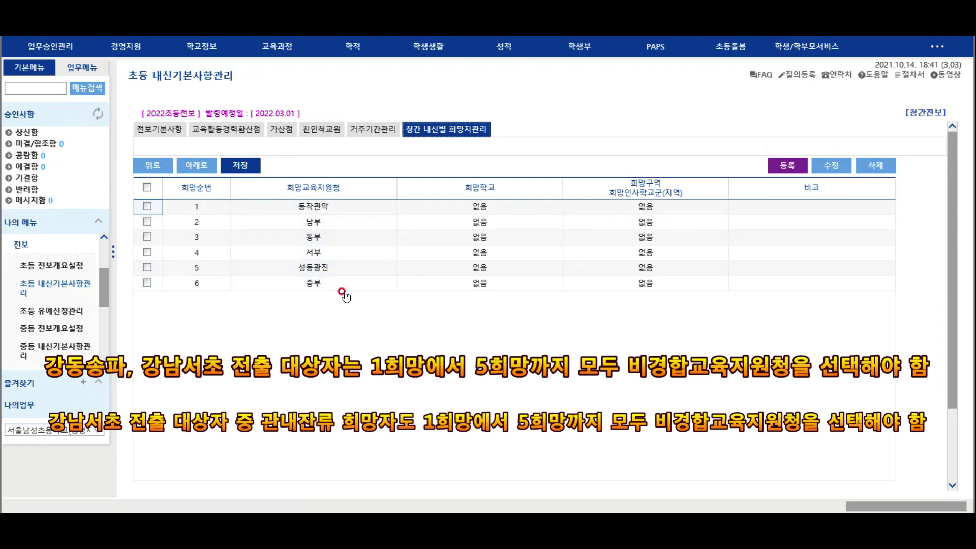
- Delete all the registered preferred education offices from the 청간 내신별 희망지관리 list
{"action": "left_click", "coordinate": [148, 190]}
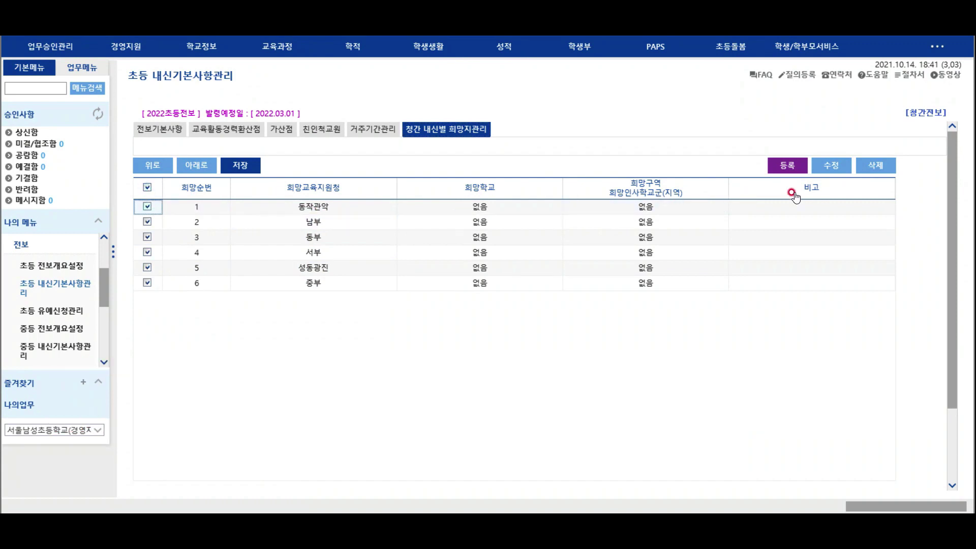
{"action": "left_click", "coordinate": [877, 165]}
{"action": "left_click", "coordinate": [521, 292]}
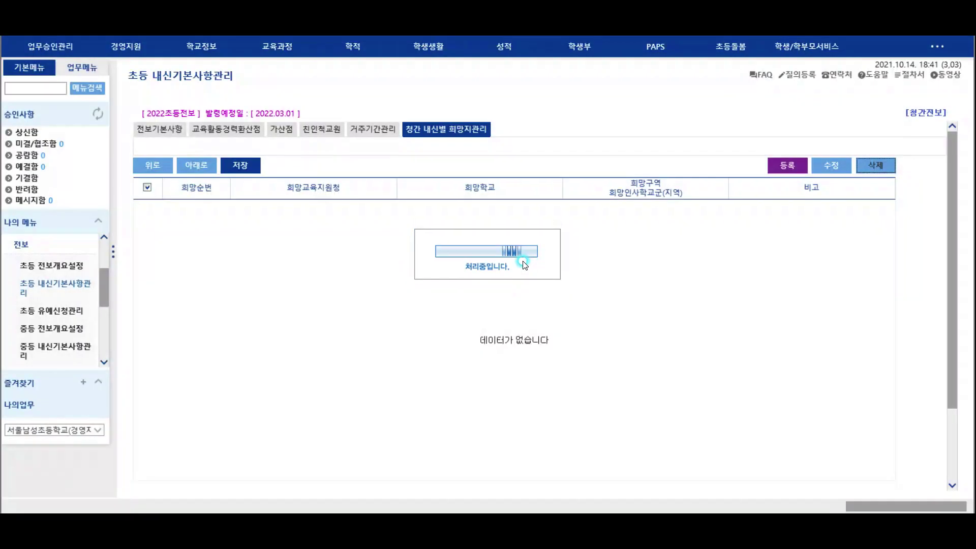
{"action": "left_click", "coordinate": [531, 294]}
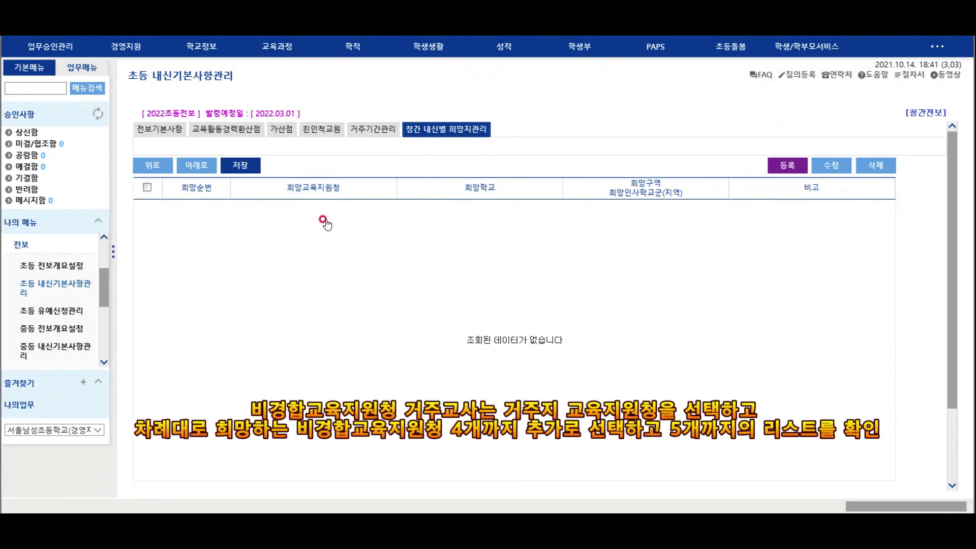
- Register 서울특별시남부교육지원청 as the first preferred education office in the emptied list
{"action": "left_click", "coordinate": [793, 164]}
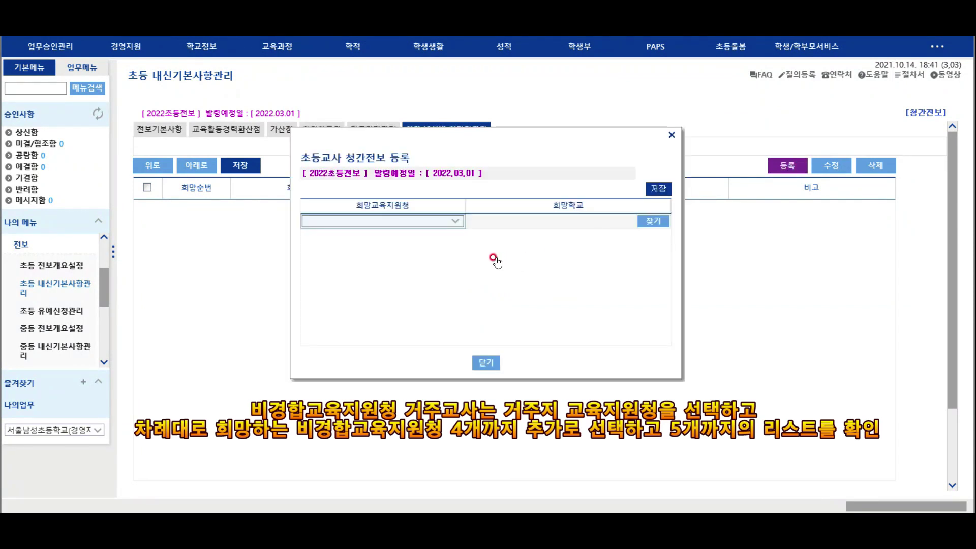
{"action": "left_click", "coordinate": [453, 222]}
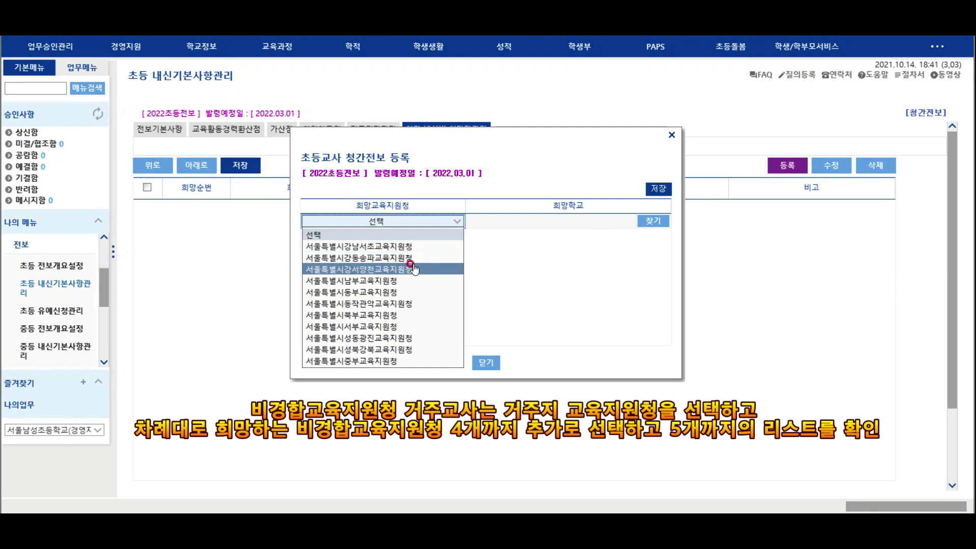
{"action": "left_click", "coordinate": [349, 281]}
{"action": "left_click", "coordinate": [654, 190]}
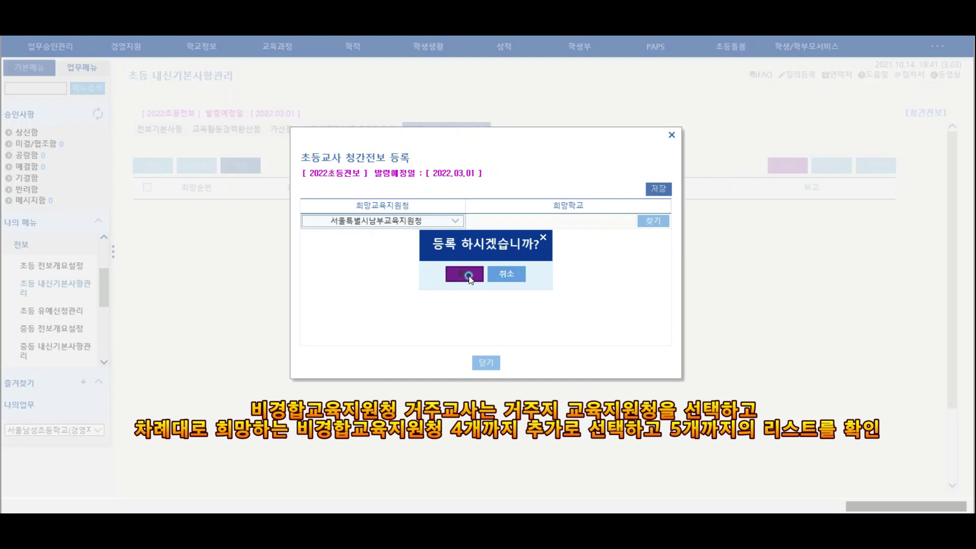
{"action": "left_click", "coordinate": [466, 275]}
{"action": "left_click", "coordinate": [486, 273]}
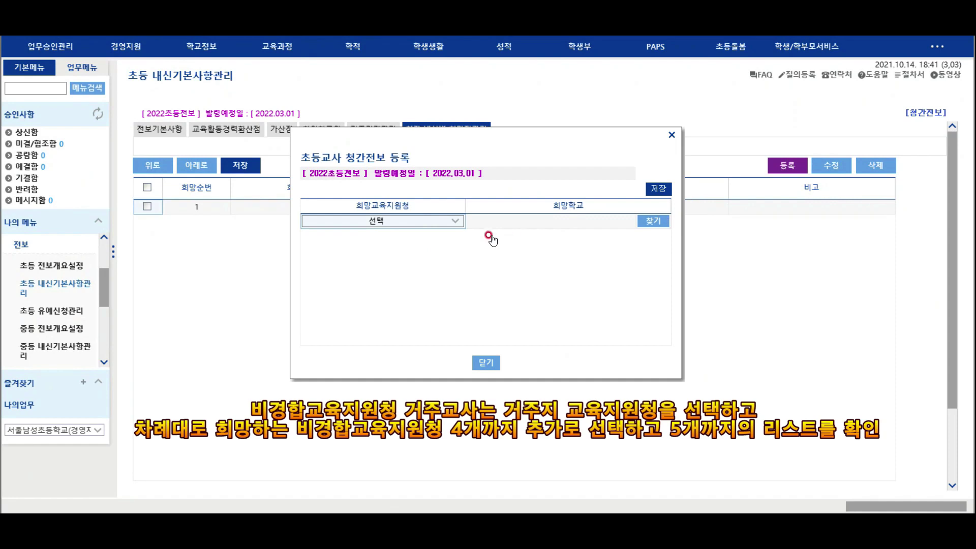
- Register 서울특별시동부교육지원청 as the second preferred education office
{"action": "left_click", "coordinate": [458, 224]}
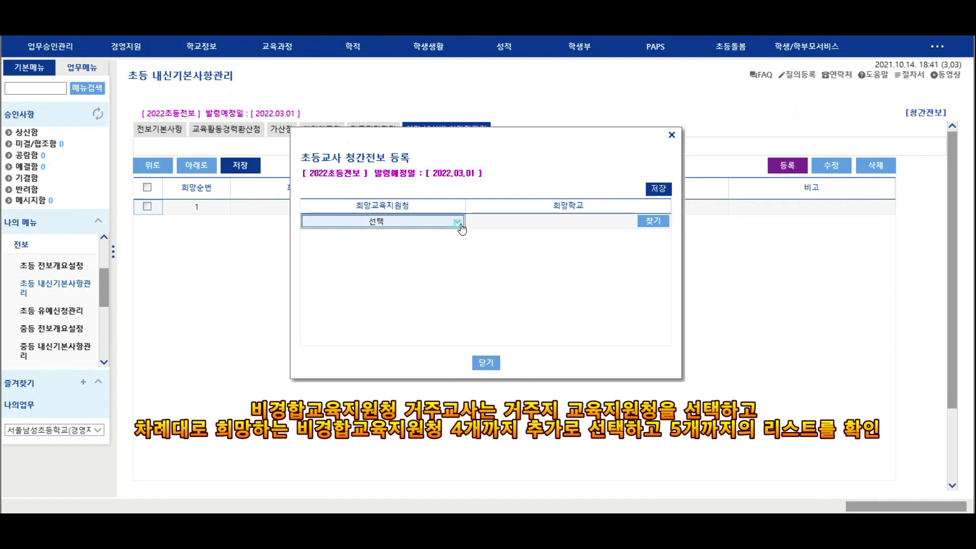
{"action": "left_click", "coordinate": [384, 293]}
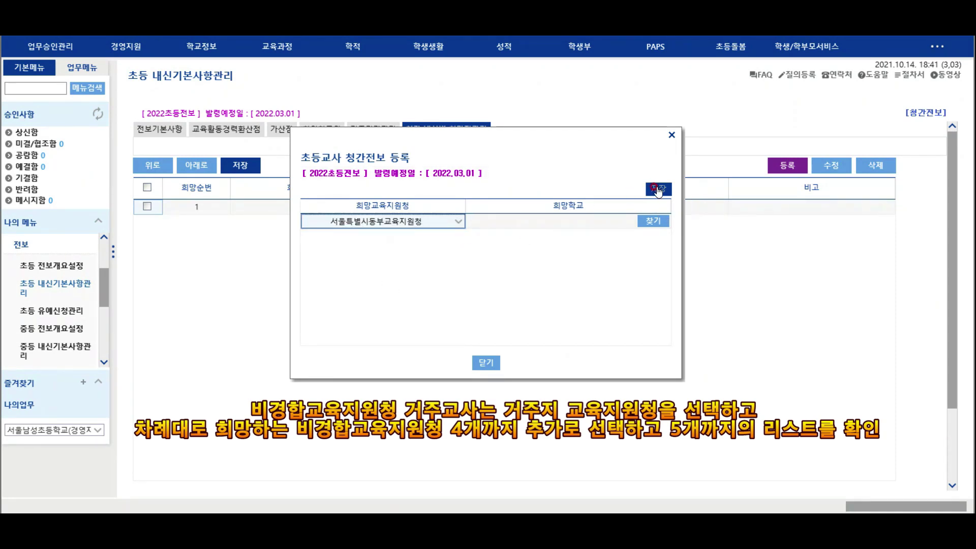
{"action": "left_click", "coordinate": [658, 189]}
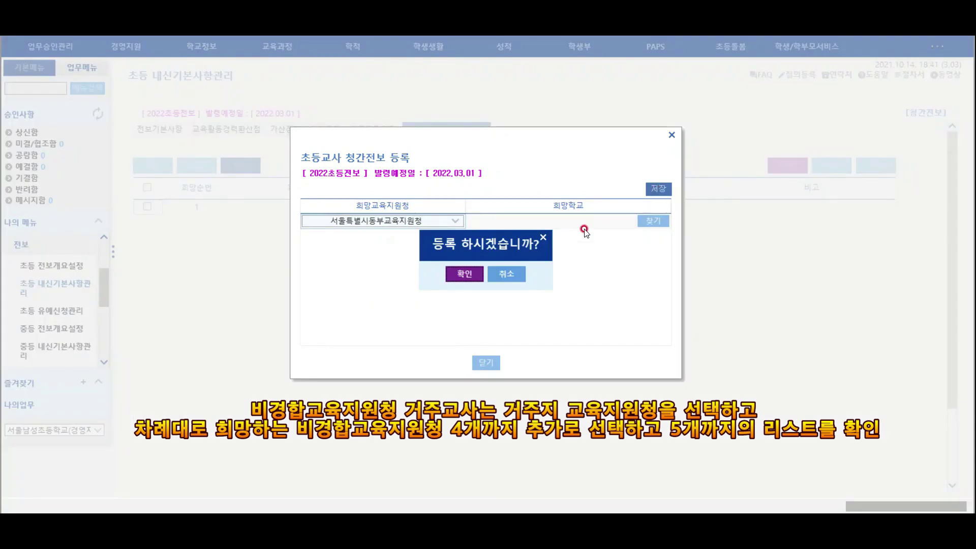
{"action": "left_click", "coordinate": [463, 274]}
{"action": "left_click", "coordinate": [503, 276]}
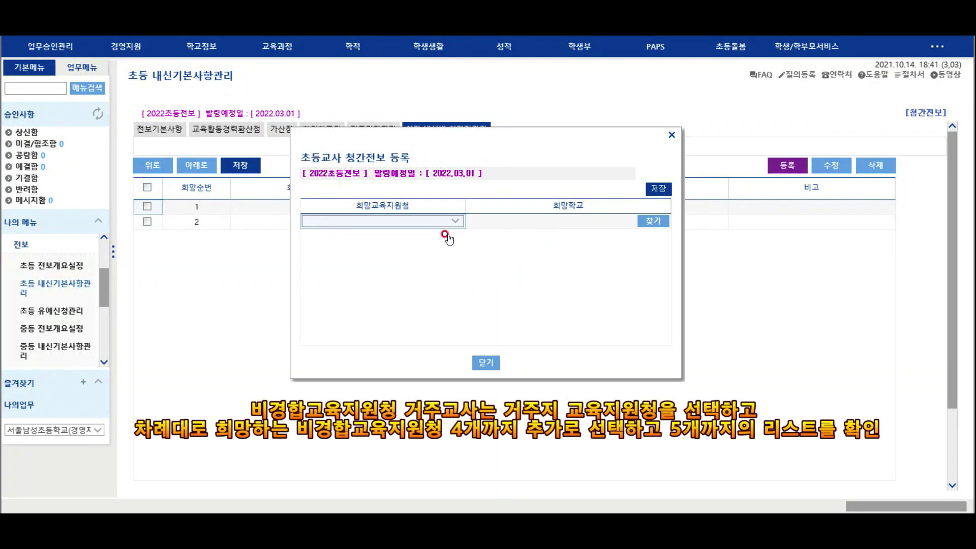
- Register 서울특별시서부교육지원청 as the third preferred education office
{"action": "left_click", "coordinate": [454, 220]}
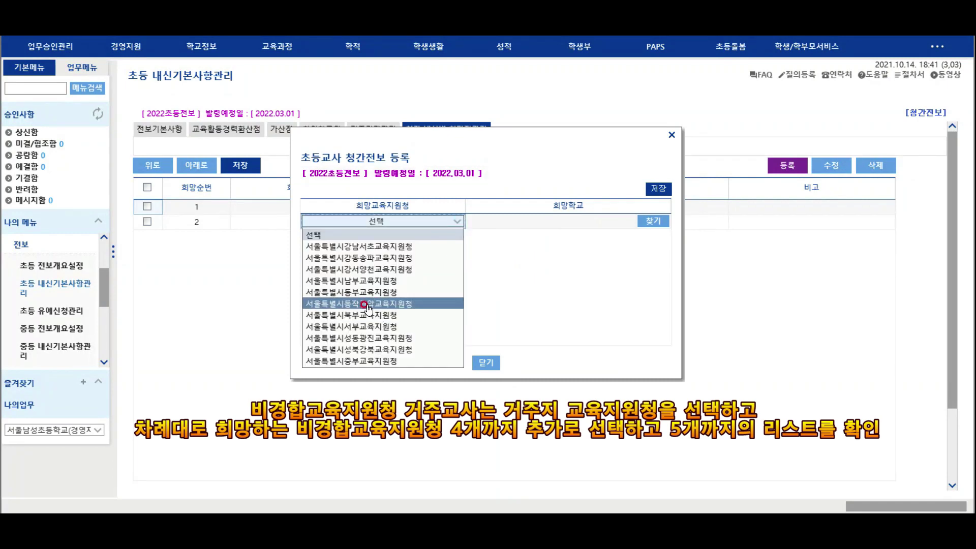
{"action": "left_click", "coordinate": [379, 327]}
{"action": "left_click", "coordinate": [666, 192]}
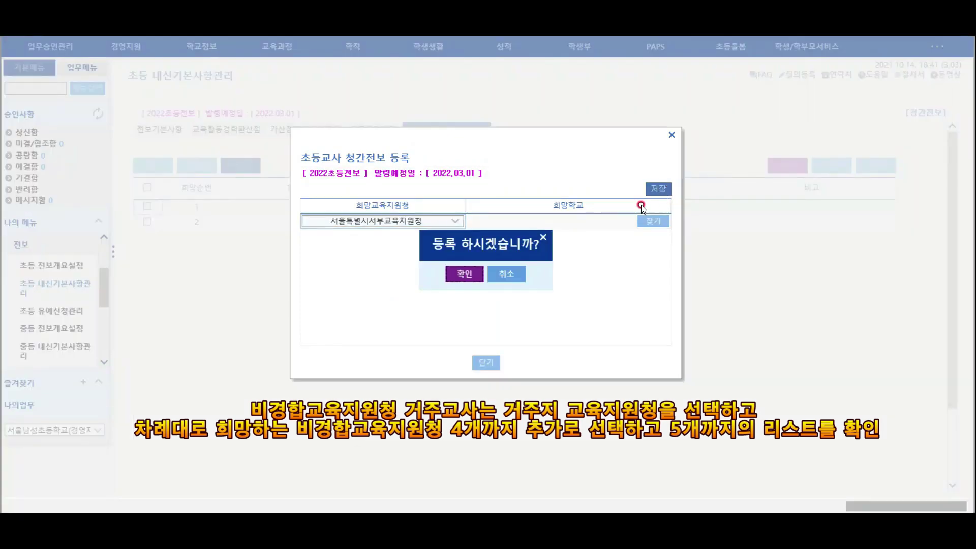
{"action": "left_click", "coordinate": [464, 274]}
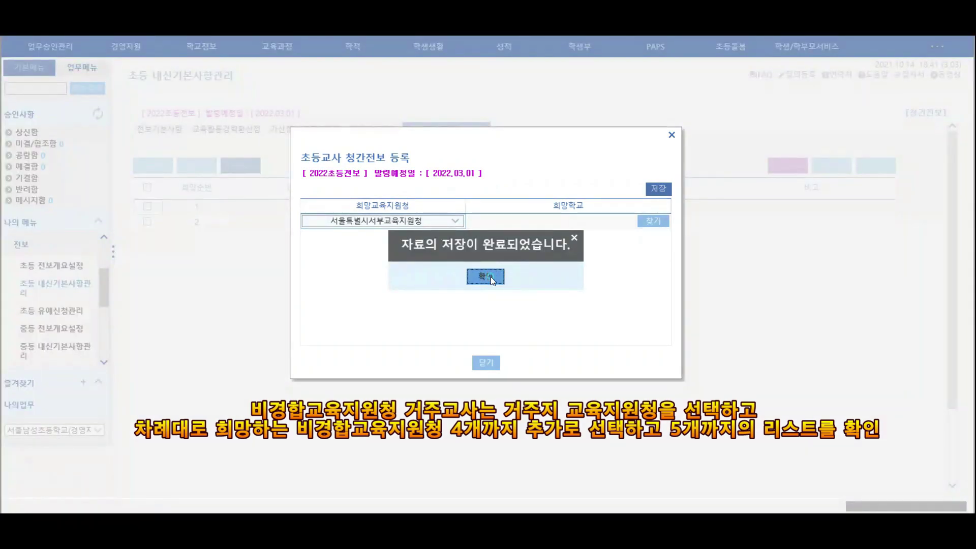
{"action": "left_click", "coordinate": [485, 277]}
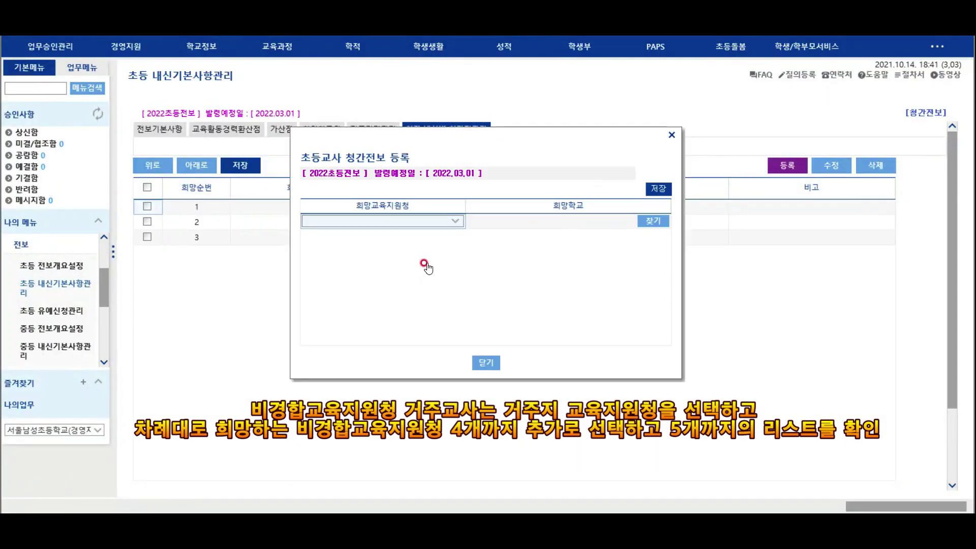
- Register 서울특별시성동광진교육지원청 as the fourth preferred education office
{"action": "left_click", "coordinate": [436, 221]}
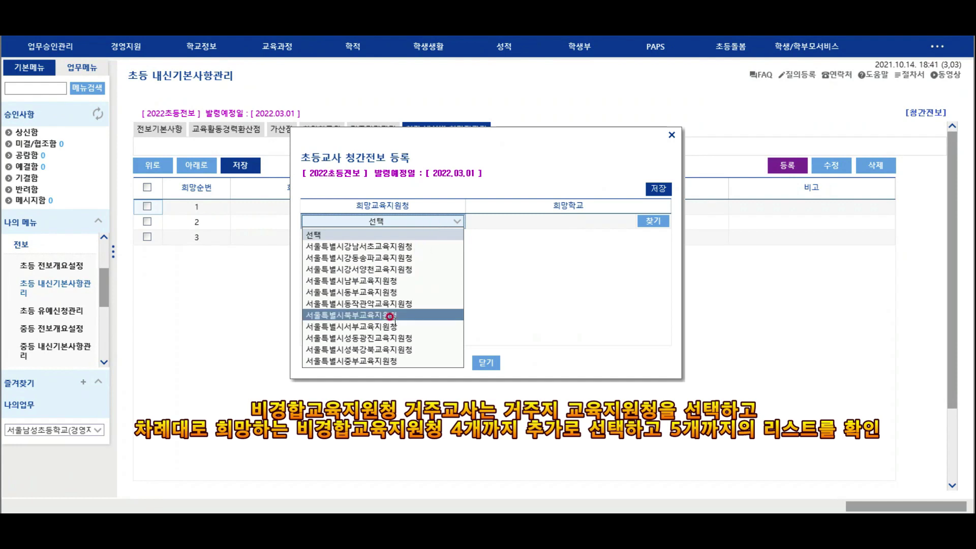
{"action": "left_click", "coordinate": [374, 338]}
{"action": "left_click", "coordinate": [659, 188]}
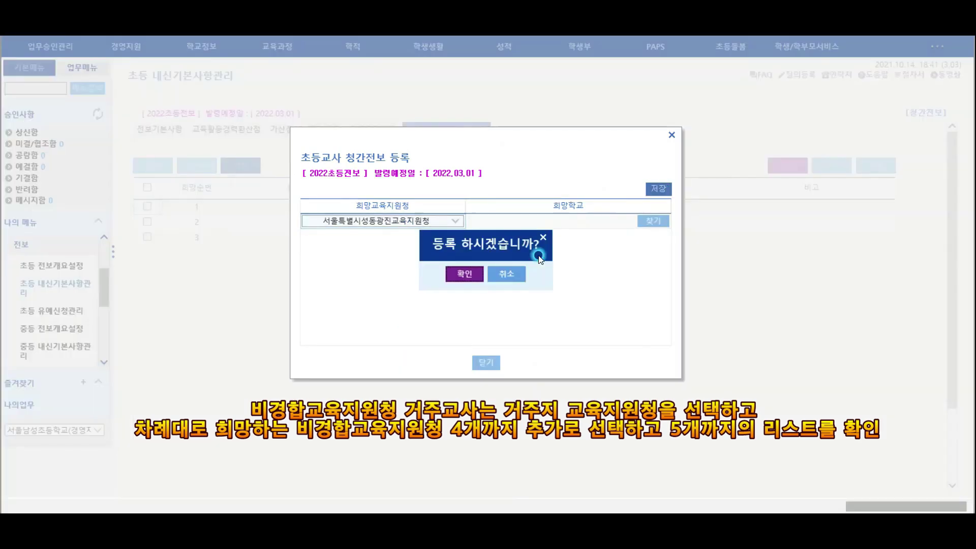
{"action": "left_click", "coordinate": [464, 274]}
{"action": "left_click", "coordinate": [478, 278]}
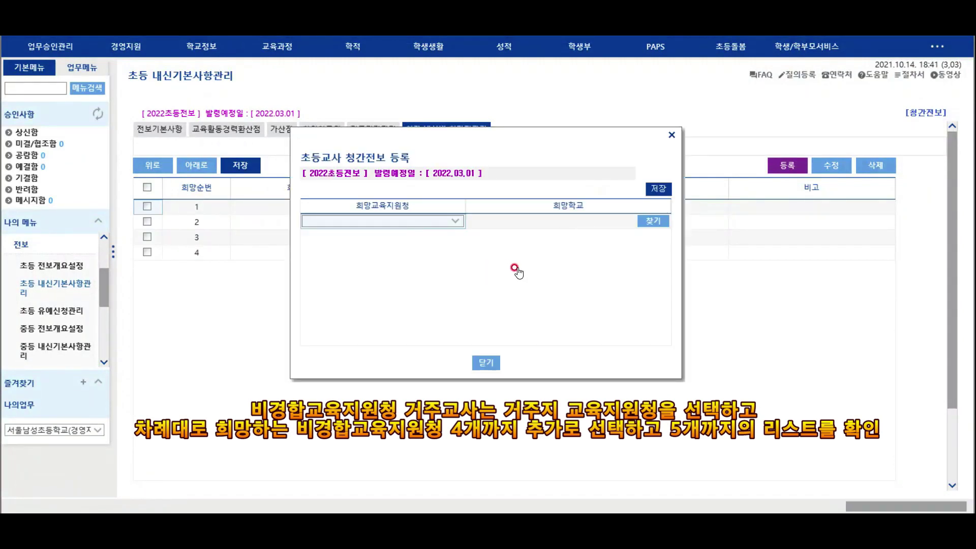
- Register 서울특별시중부교육지원청 as the fifth preferred education office and close the registration dialog
{"action": "left_click", "coordinate": [454, 230]}
{"action": "left_click", "coordinate": [376, 361]}
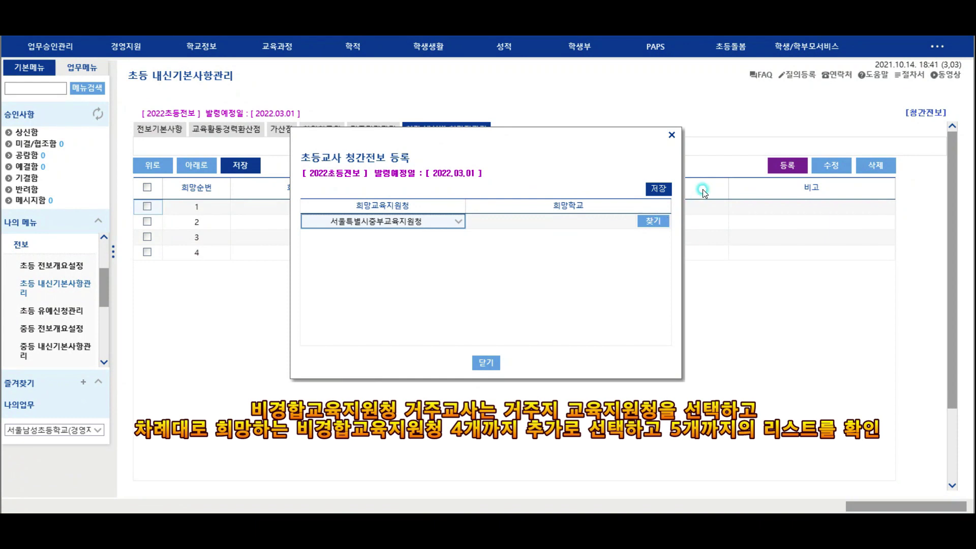
{"action": "left_click", "coordinate": [659, 189]}
{"action": "left_click", "coordinate": [473, 277]}
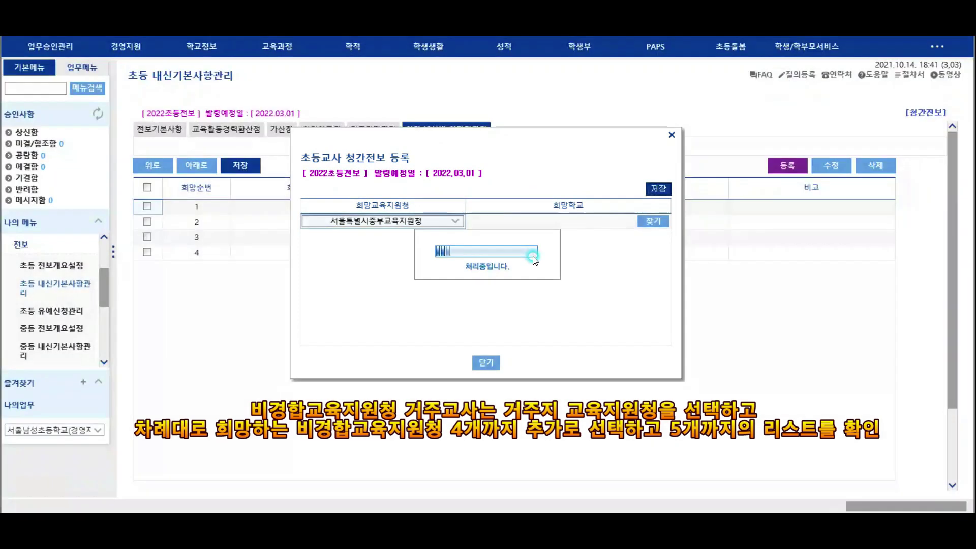
{"action": "left_click", "coordinate": [489, 278]}
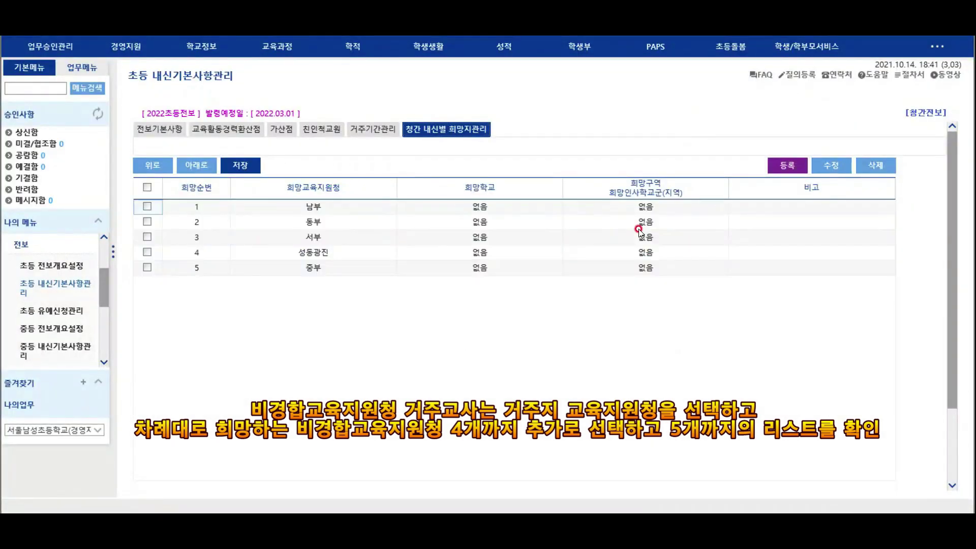
{"action": "left_click", "coordinate": [562, 254]}
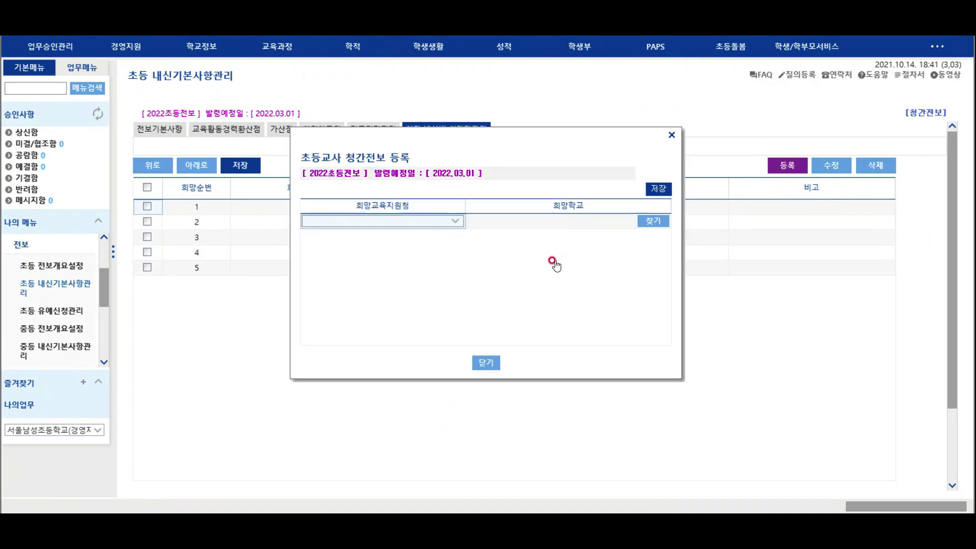
{"action": "left_click", "coordinate": [486, 362]}
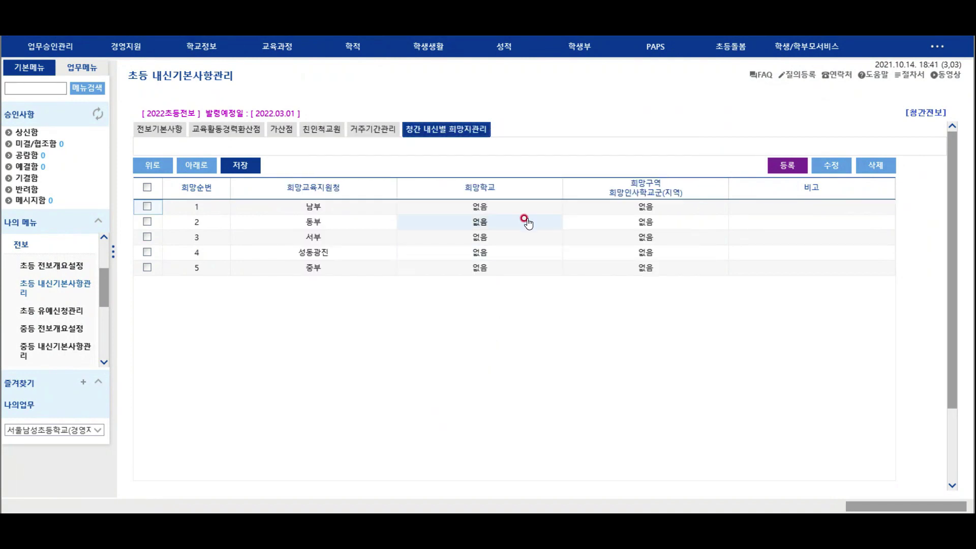
- Preview the printable transfer application form (내신서) from the 전보기본사항 page and close the preview
{"action": "left_click", "coordinate": [493, 274]}
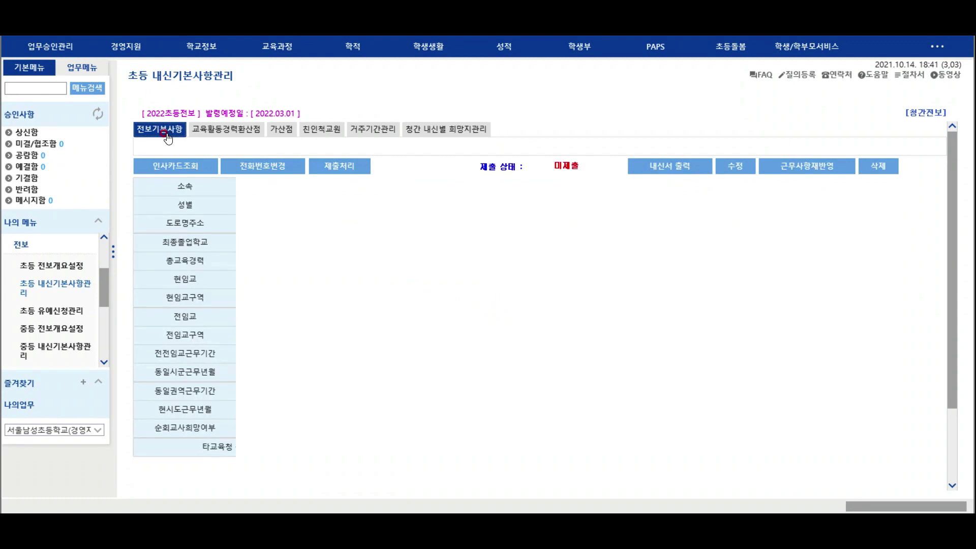
{"action": "left_click", "coordinate": [674, 169]}
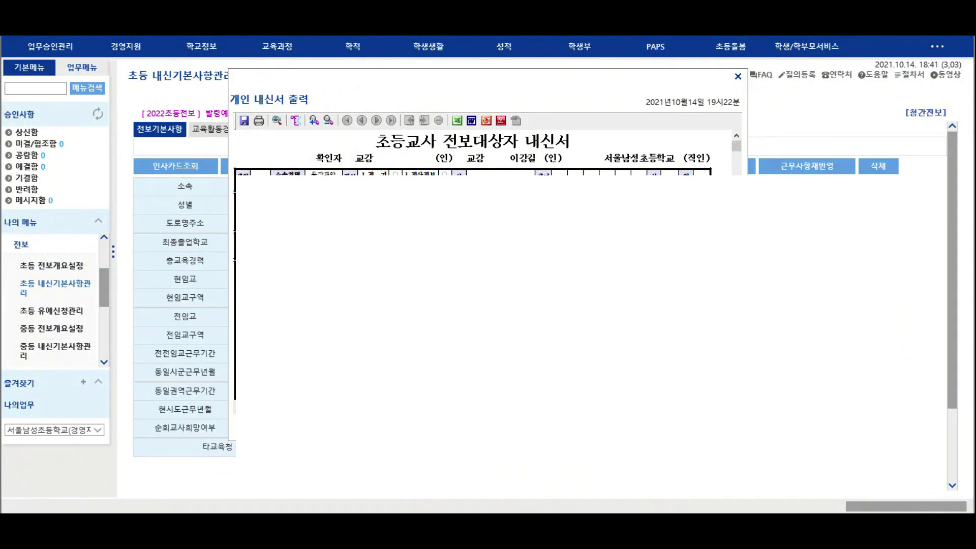
{"action": "left_click", "coordinate": [738, 76]}
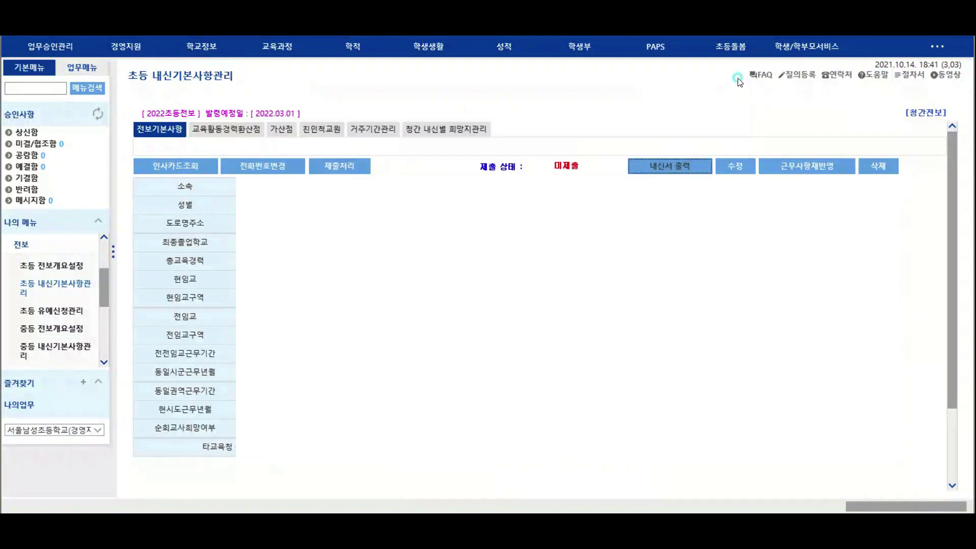
- Start the submission (제출처리) of the transfer application
{"action": "left_click", "coordinate": [349, 167]}
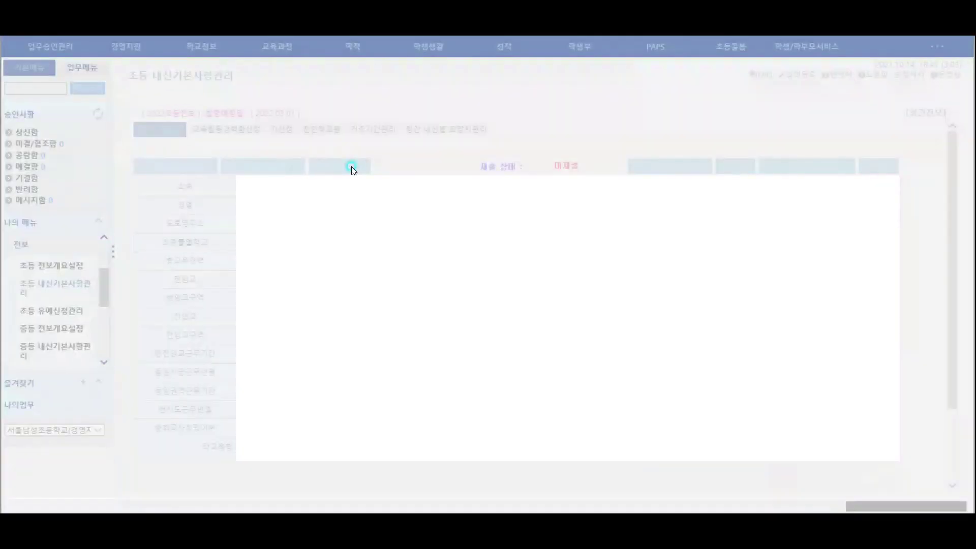